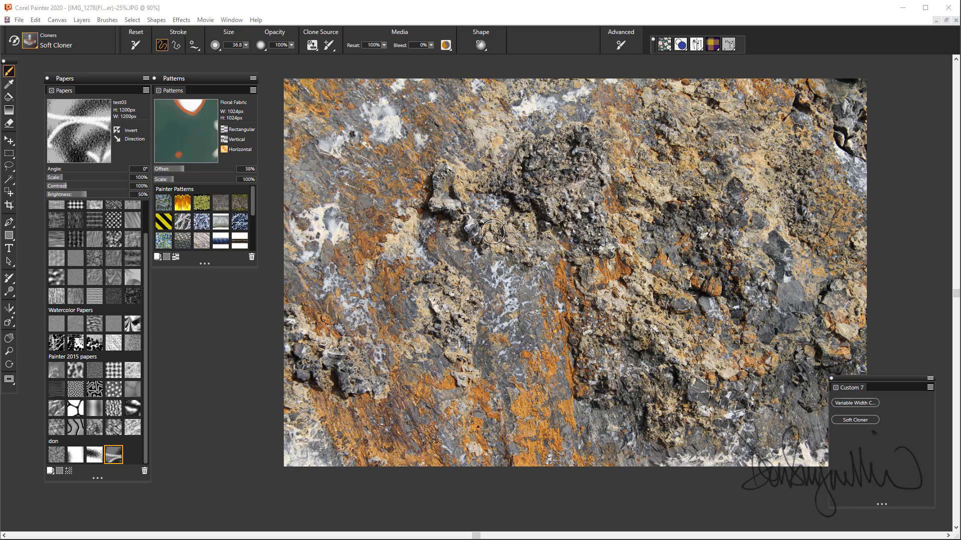
# - Select Basic Paper in the don paper library and apply Define Pattern to the rock photo
pyautogui.moveTo(433, 249)
pyautogui.mouseDown()
pyautogui.moveTo(478, 311)
pyautogui.moveTo(440, 249)
pyautogui.moveTo(434, 261)
pyautogui.mouseUp()
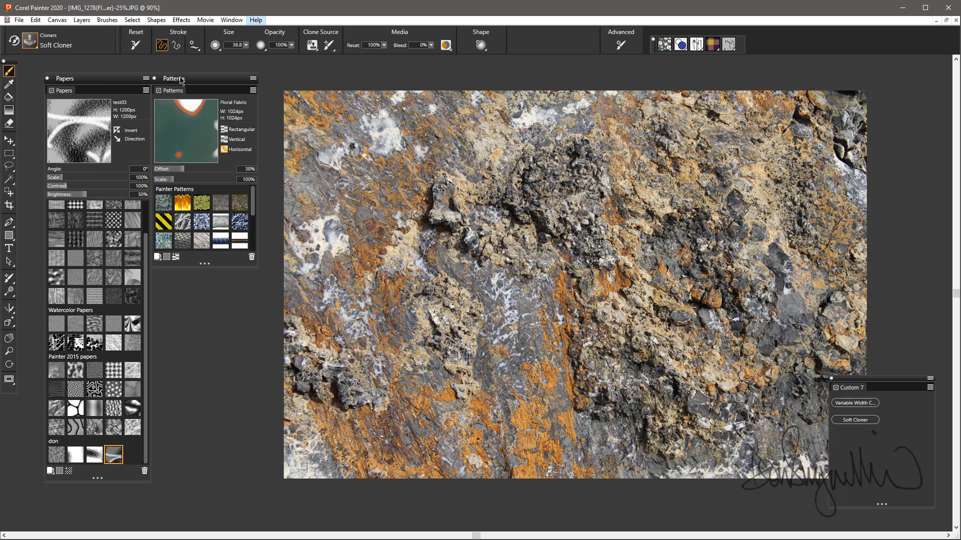
pyautogui.click(57, 457)
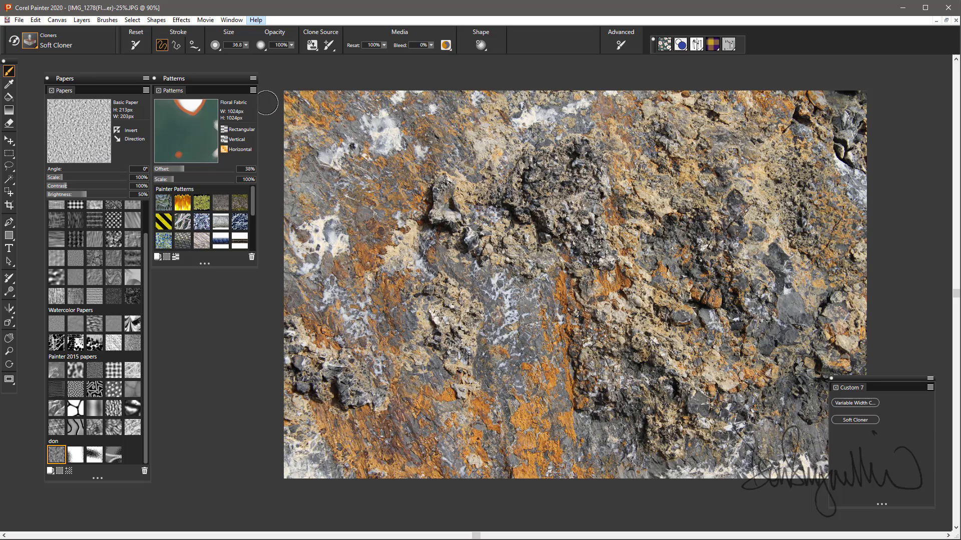
pyautogui.click(253, 90)
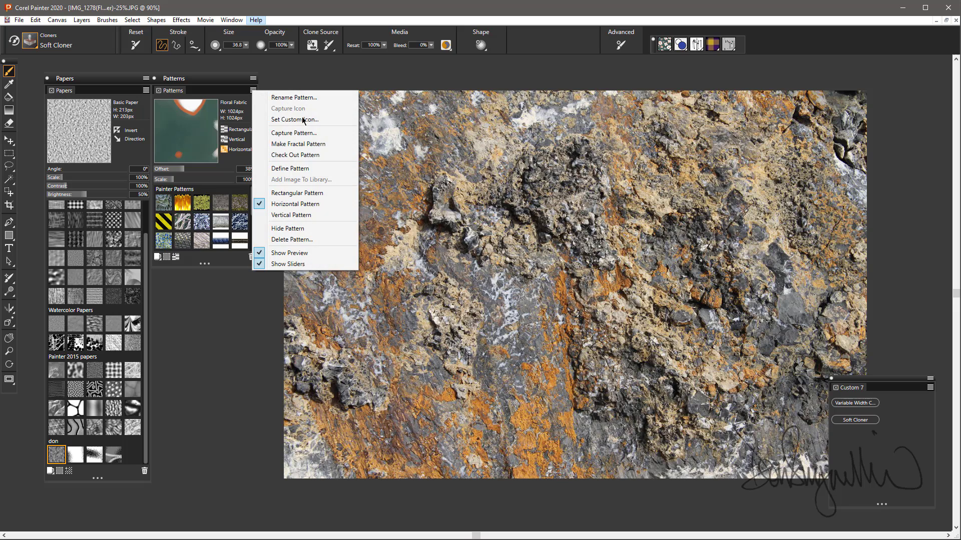
pyautogui.click(290, 169)
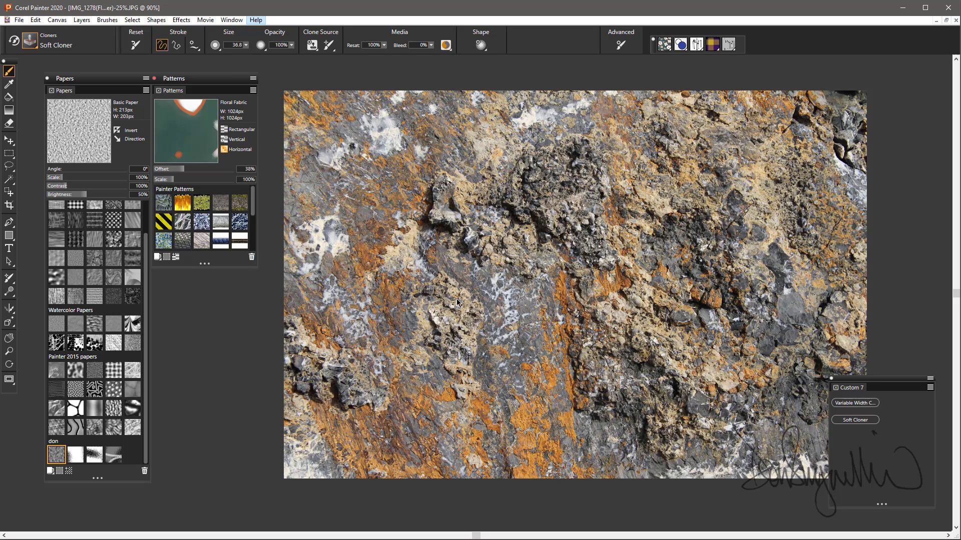
# - Close and reopen the Patterns panel, then apply Define Pattern to the photo again
pyautogui.click(154, 78)
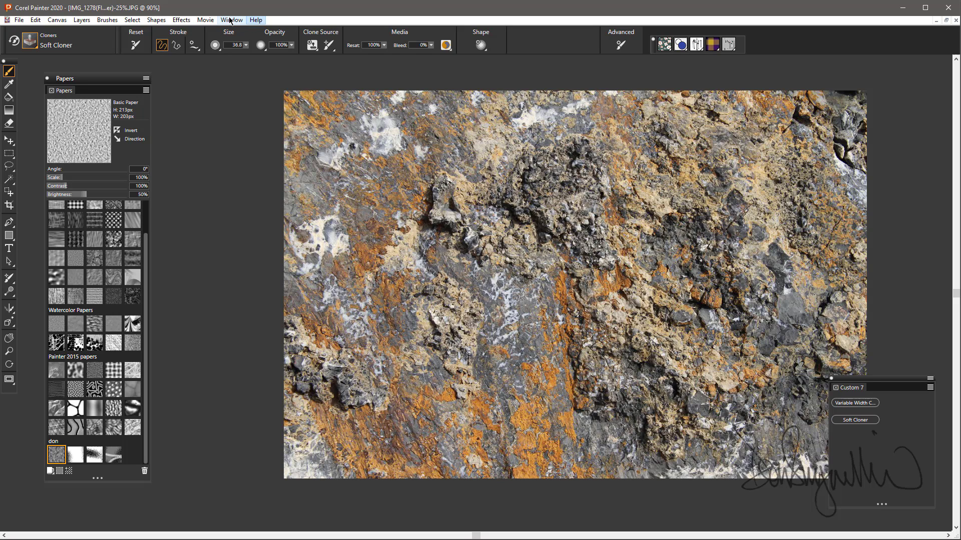
pyautogui.click(236, 22)
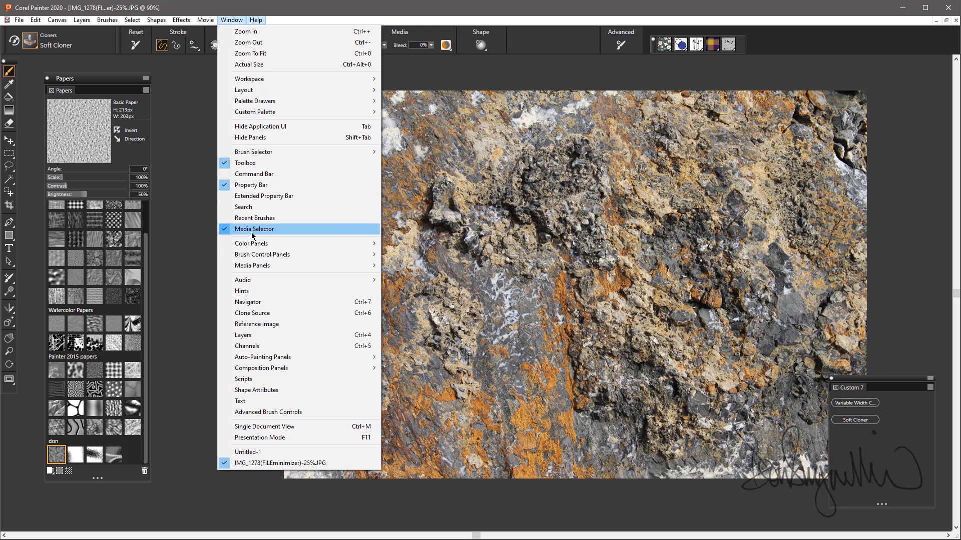
pyautogui.moveTo(301, 271)
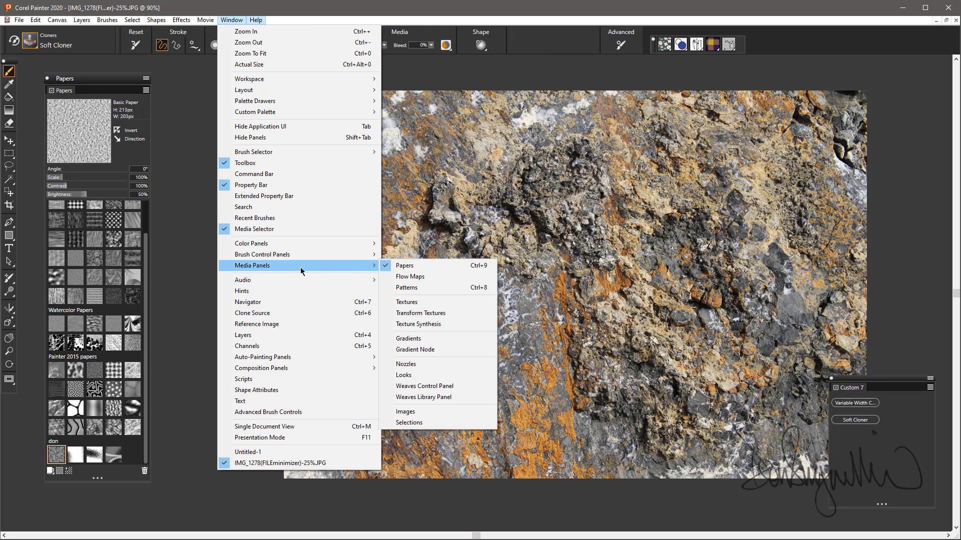
pyautogui.click(412, 289)
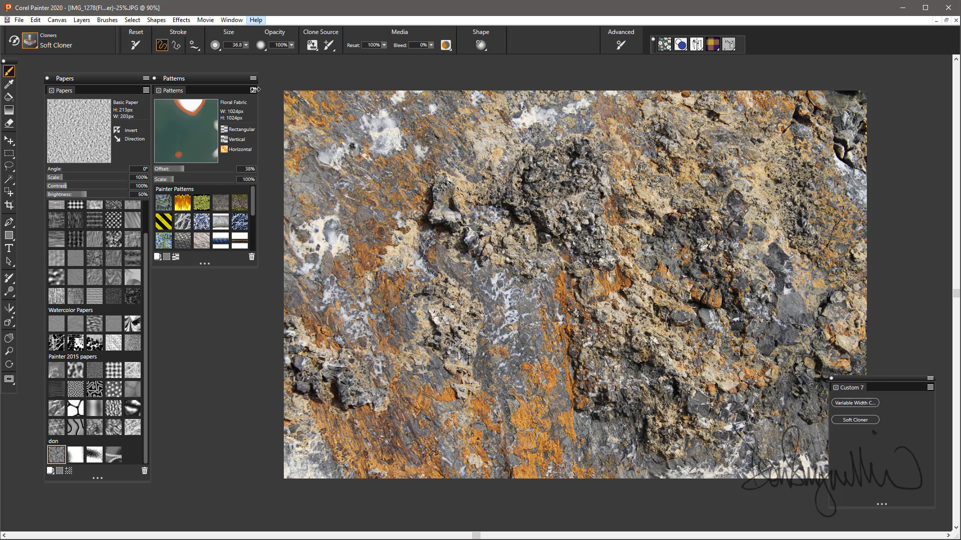
pyautogui.click(253, 91)
pyautogui.click(296, 171)
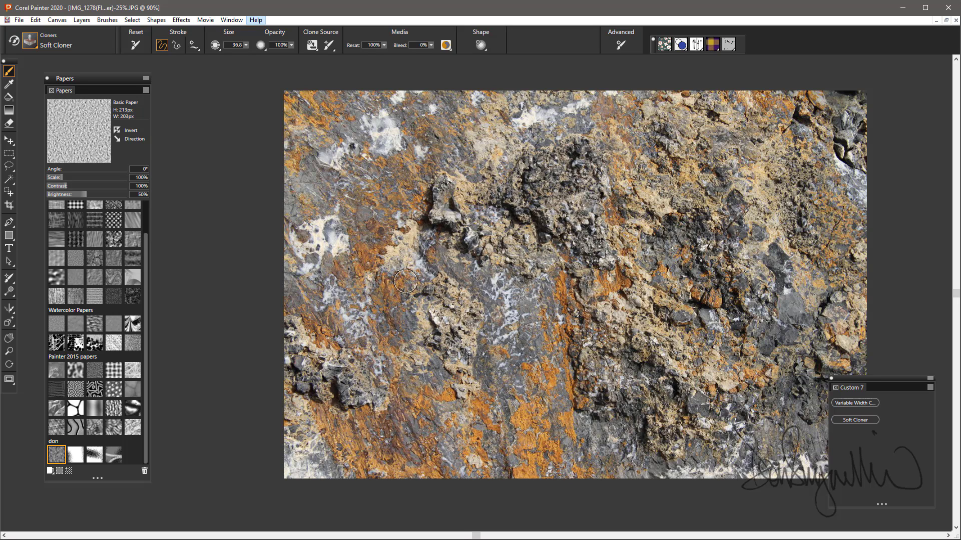
# - Define the rock photo as a pattern and offset the wrapped image so its edge seams cross near the middle
pyautogui.click(231, 20)
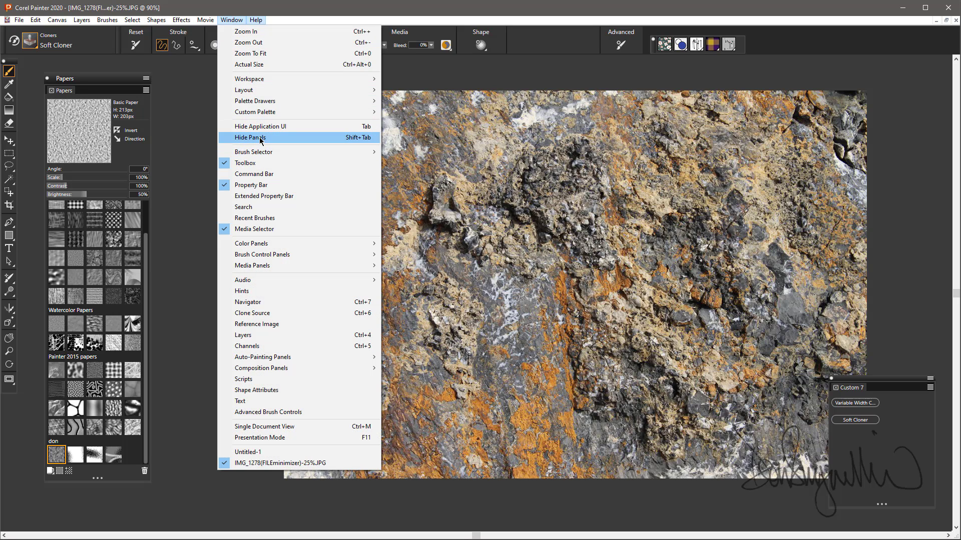
pyautogui.moveTo(258, 247)
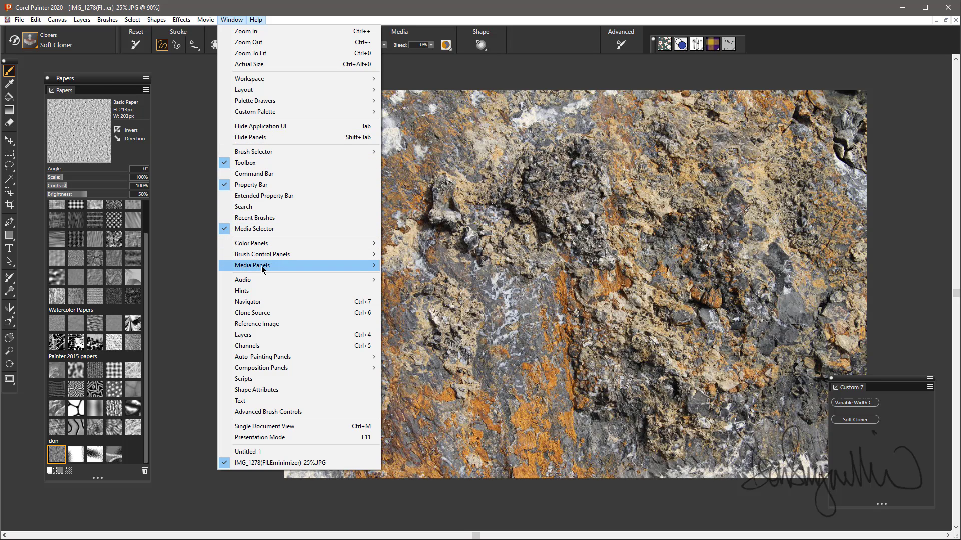
pyautogui.moveTo(264, 267)
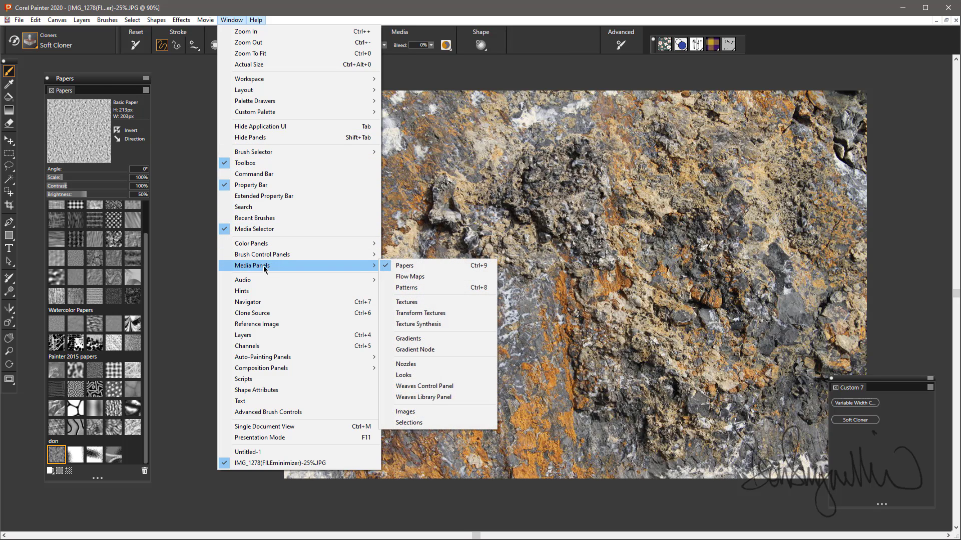
pyautogui.click(421, 291)
pyautogui.click(253, 89)
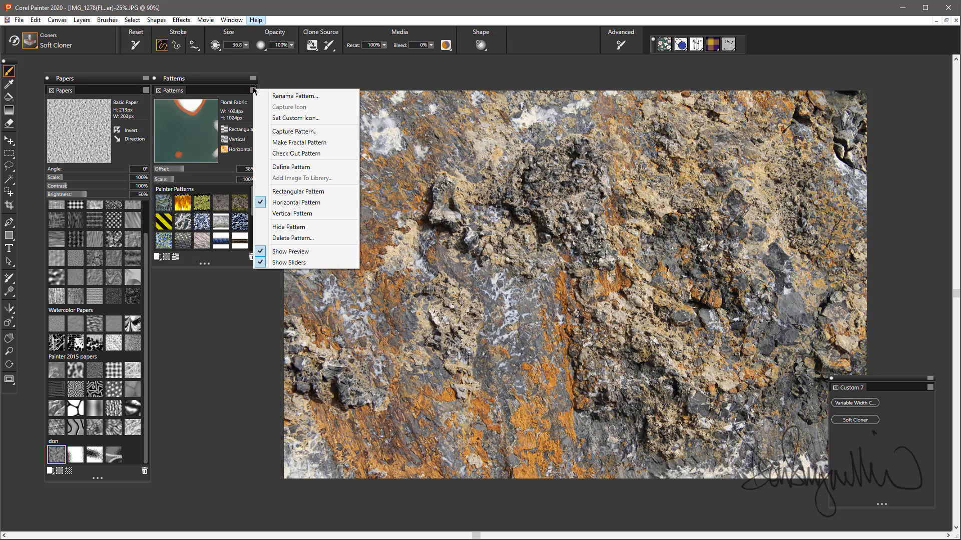
pyautogui.click(288, 167)
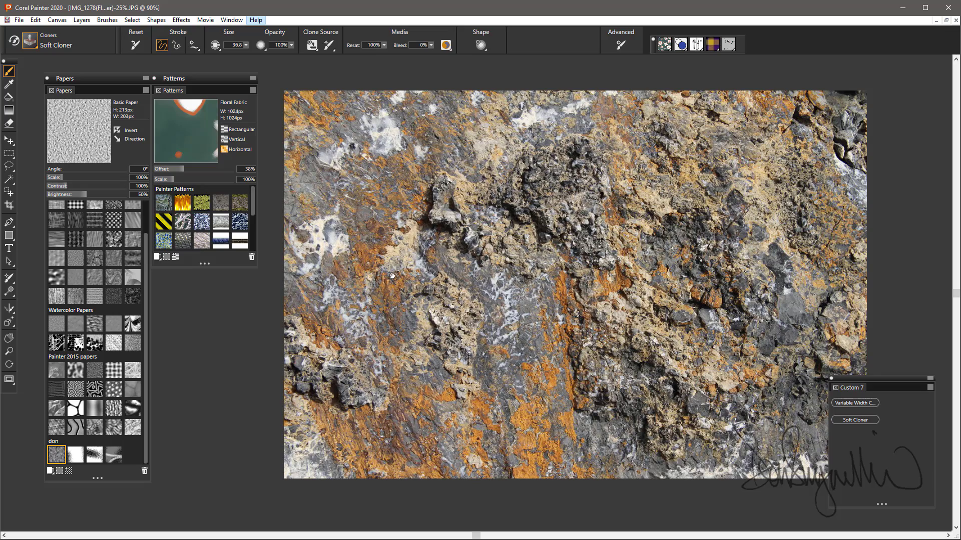
pyautogui.moveTo(392, 276)
pyautogui.mouseDown()
pyautogui.moveTo(447, 353)
pyautogui.moveTo(632, 441)
pyautogui.moveTo(656, 429)
pyautogui.mouseUp()
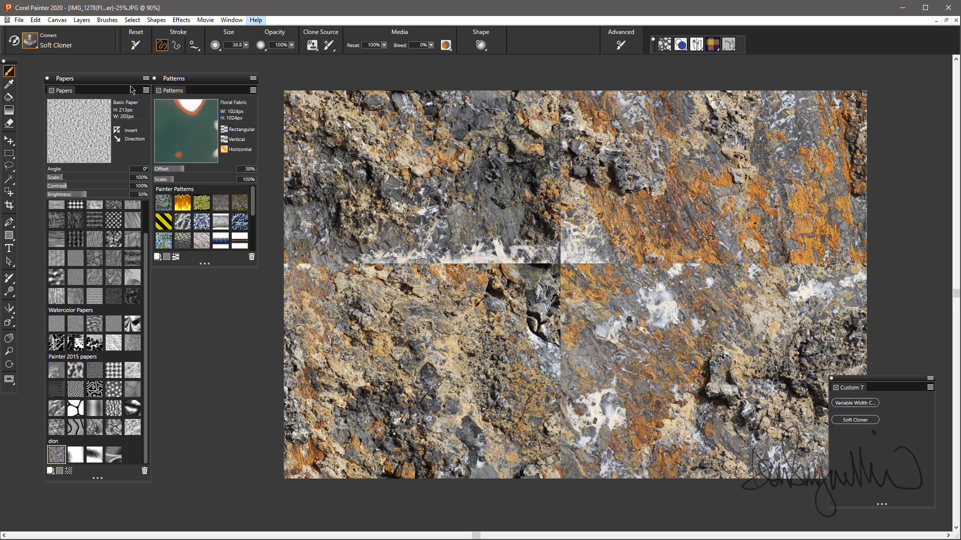
# - Select the Soft Cloner brush from the Cloners category and set its size to 20.2
pyautogui.click(30, 41)
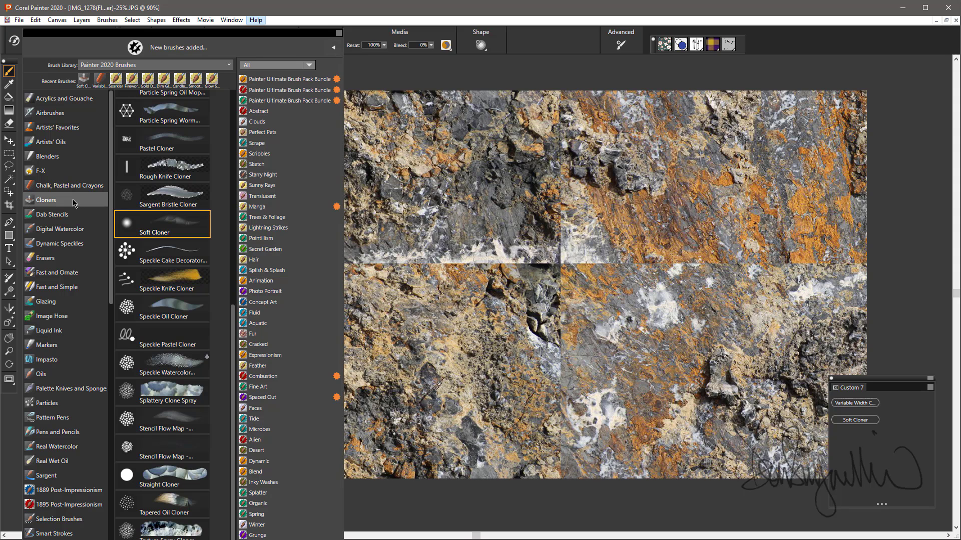
pyautogui.click(189, 232)
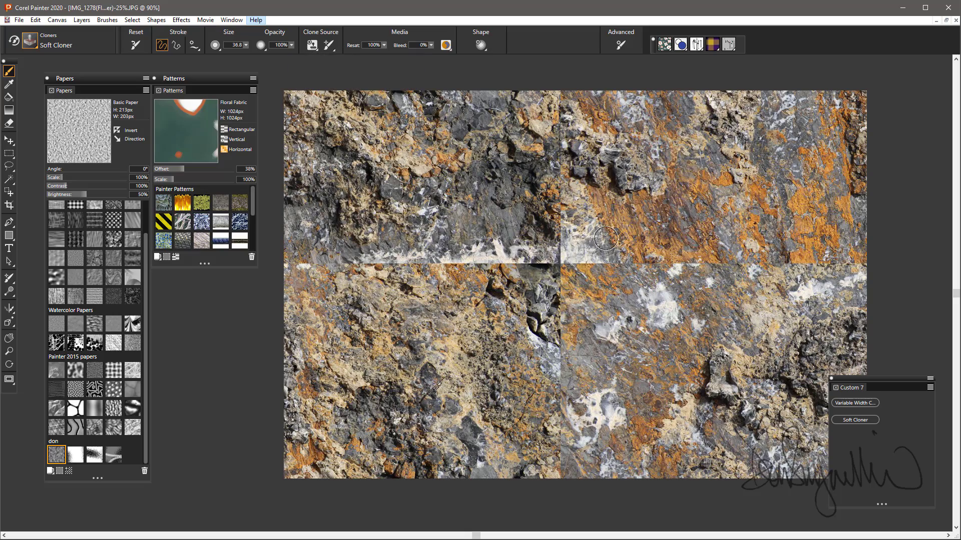
pyautogui.hotkey('ctrl', '+')
pyautogui.hotkey('ctrl', '+')
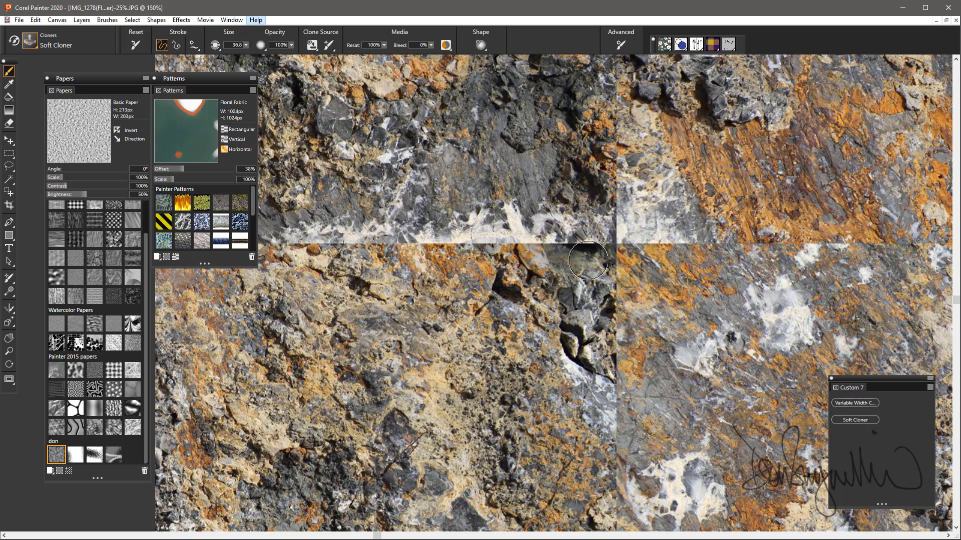
pyautogui.keyDown('ctrl'); pyautogui.keyDown('alt'); pyautogui.moveTo(495, 185); pyautogui.dragTo(514, 189); pyautogui.keyUp('alt'); pyautogui.keyUp('ctrl')
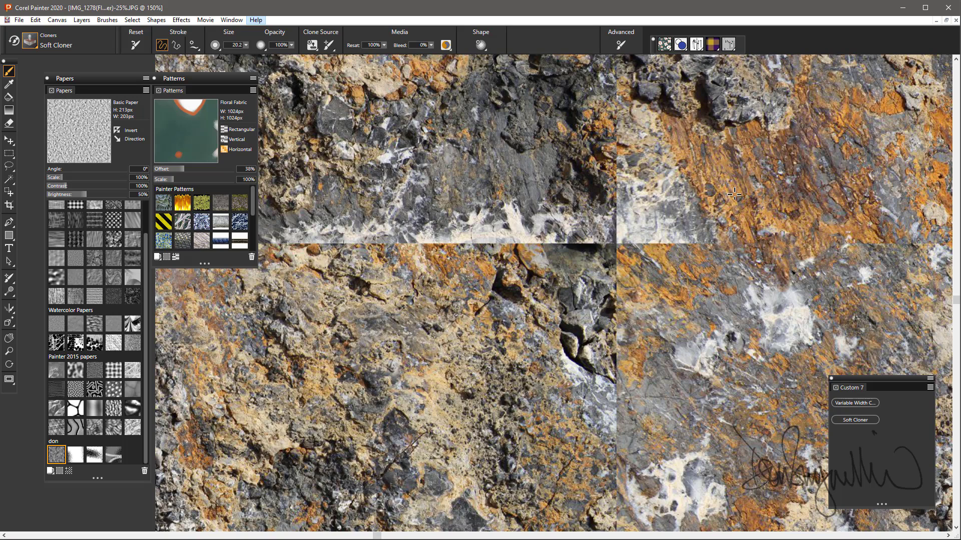
# - Clone nearby rock texture over the horizontal seam right of the crossing and along the vertical seam below it
pyautogui.press('alt')
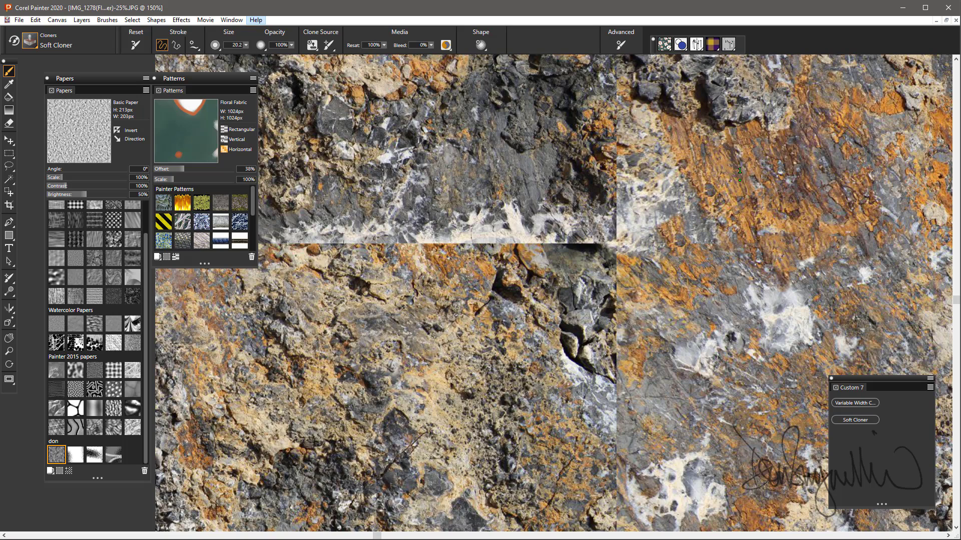
pyautogui.moveTo(714, 188); pyautogui.dragTo(721, 199)
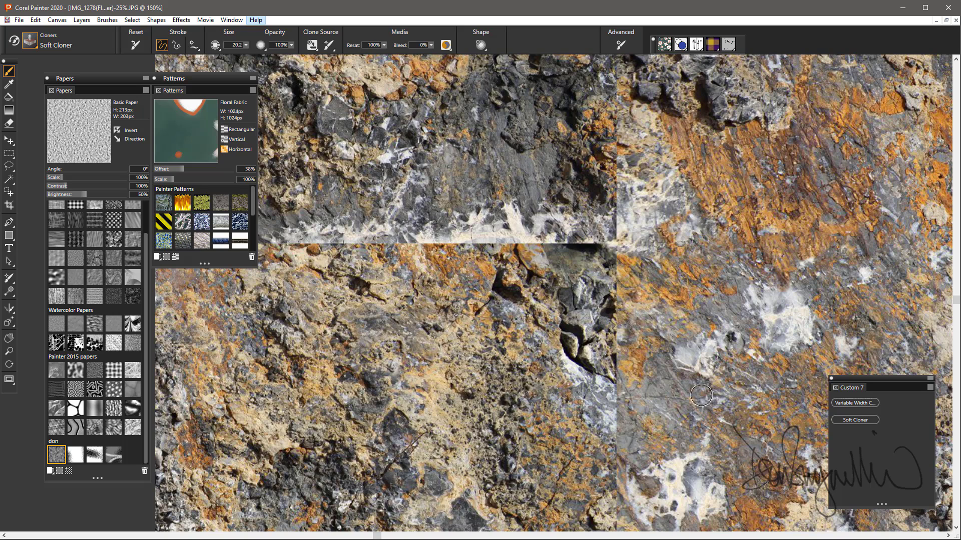
pyautogui.moveTo(610, 389)
pyautogui.mouseDown()
pyautogui.moveTo(602, 413)
pyautogui.moveTo(623, 432)
pyautogui.moveTo(596, 402)
pyautogui.moveTo(614, 404)
pyautogui.moveTo(619, 352)
pyautogui.moveTo(586, 360)
pyautogui.moveTo(614, 321)
pyautogui.moveTo(591, 333)
pyautogui.mouseUp()
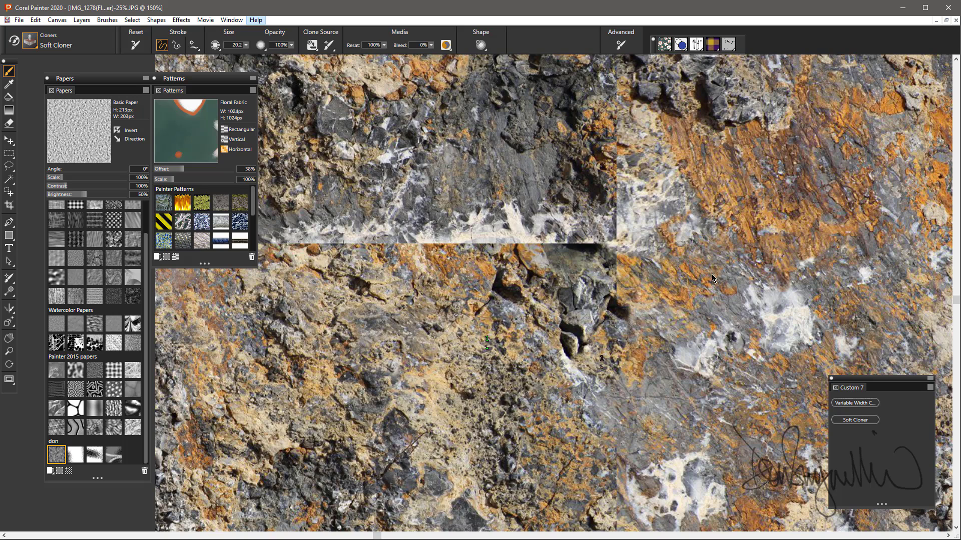
pyautogui.moveTo(638, 303)
pyautogui.mouseDown()
pyautogui.moveTo(620, 305)
pyautogui.moveTo(618, 316)
pyautogui.moveTo(608, 298)
pyautogui.moveTo(611, 329)
pyautogui.moveTo(626, 325)
pyautogui.mouseUp()
pyautogui.moveTo(616, 448)
pyautogui.mouseDown()
pyautogui.moveTo(605, 486)
pyautogui.moveTo(616, 475)
pyautogui.moveTo(612, 458)
pyautogui.mouseUp()
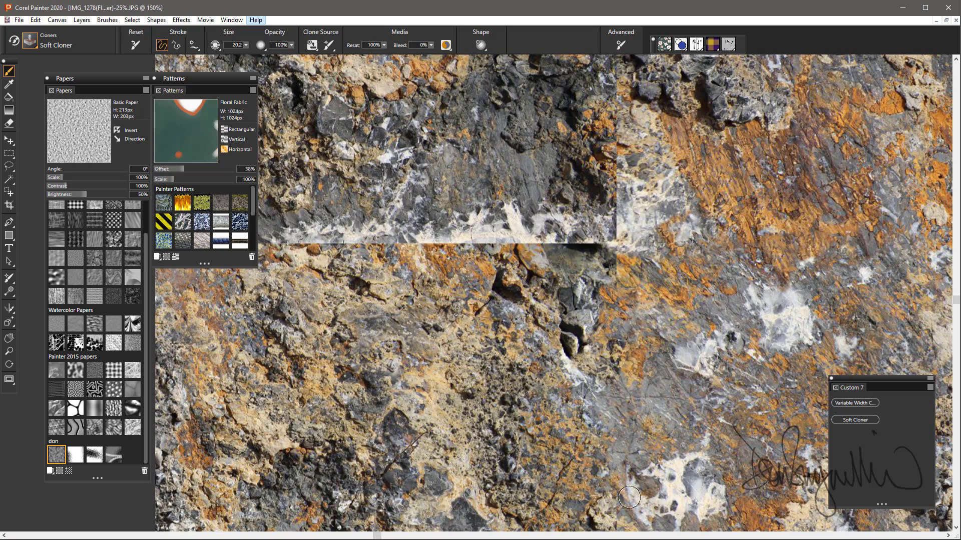
pyautogui.moveTo(629, 497)
pyautogui.mouseDown()
pyautogui.moveTo(616, 537)
pyautogui.moveTo(621, 516)
pyautogui.moveTo(605, 494)
pyautogui.mouseUp()
pyautogui.moveTo(596, 350); pyautogui.dragTo(625, 225)
pyautogui.moveTo(710, 387); pyautogui.dragTo(621, 328)
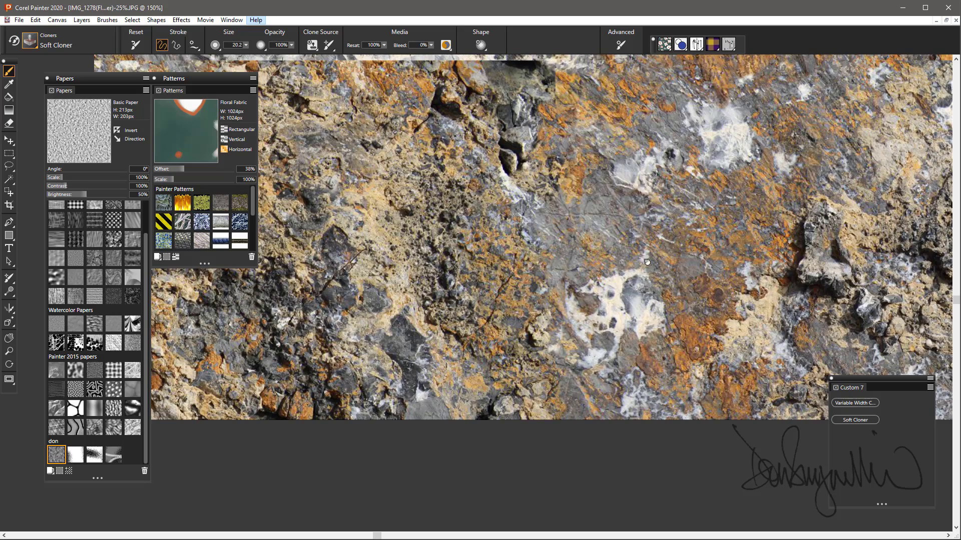
# - Clone rock texture over the point where the seams cross and the white patch beside it
pyautogui.moveTo(647, 263); pyautogui.dragTo(556, 421)
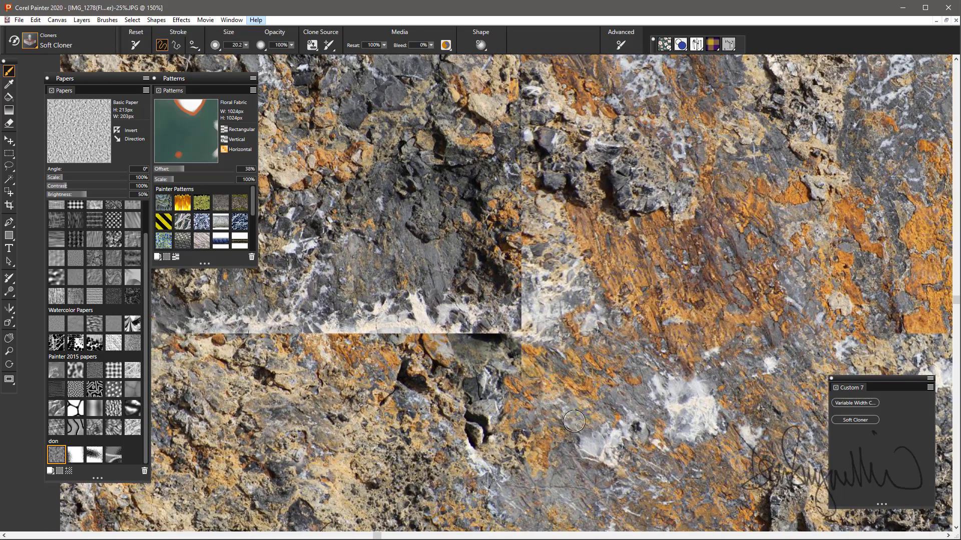
pyautogui.moveTo(536, 358)
pyautogui.mouseDown()
pyautogui.moveTo(507, 331)
pyautogui.moveTo(515, 370)
pyautogui.moveTo(539, 336)
pyautogui.moveTo(533, 325)
pyautogui.moveTo(508, 336)
pyautogui.moveTo(528, 310)
pyautogui.moveTo(523, 302)
pyautogui.moveTo(521, 328)
pyautogui.mouseUp()
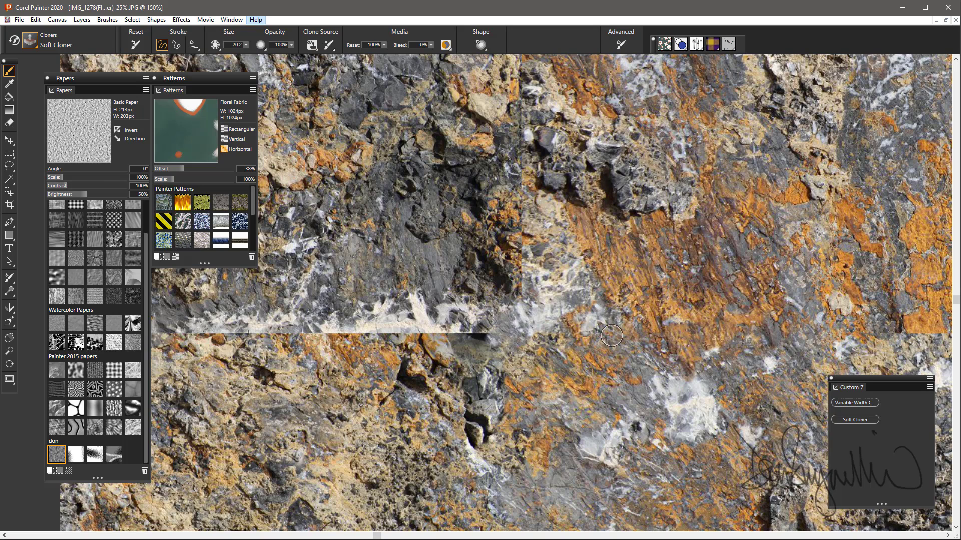
pyautogui.moveTo(611, 336)
pyautogui.mouseDown()
pyautogui.moveTo(618, 357)
pyautogui.moveTo(597, 316)
pyautogui.moveTo(608, 308)
pyautogui.moveTo(586, 318)
pyautogui.moveTo(605, 310)
pyautogui.mouseUp()
# - Clone brown rock texture over the middle of the horizontal seam left of the crossing, retouching the grey rock above it
pyautogui.moveTo(344, 417); pyautogui.dragTo(476, 371)
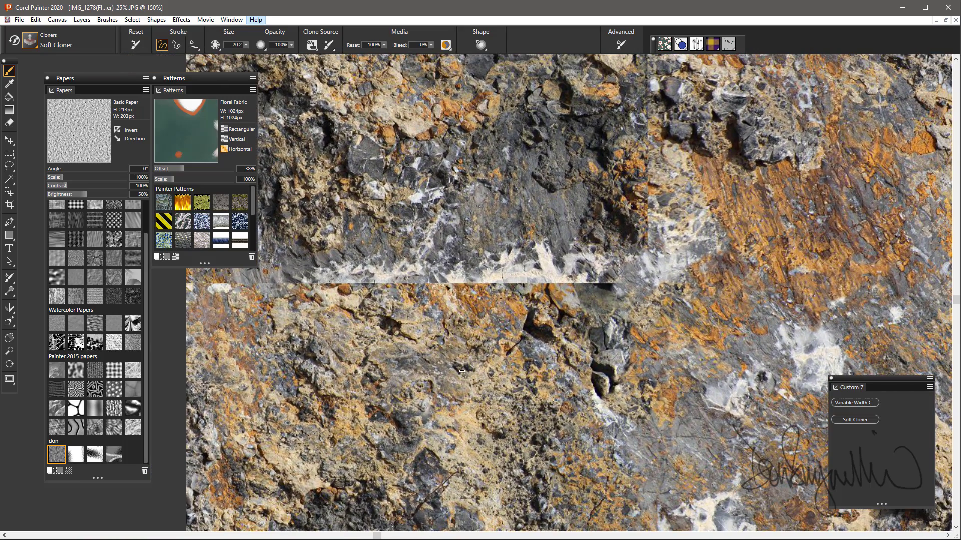
pyautogui.moveTo(464, 280)
pyautogui.mouseDown()
pyautogui.moveTo(483, 285)
pyautogui.moveTo(424, 276)
pyautogui.moveTo(437, 291)
pyautogui.mouseUp()
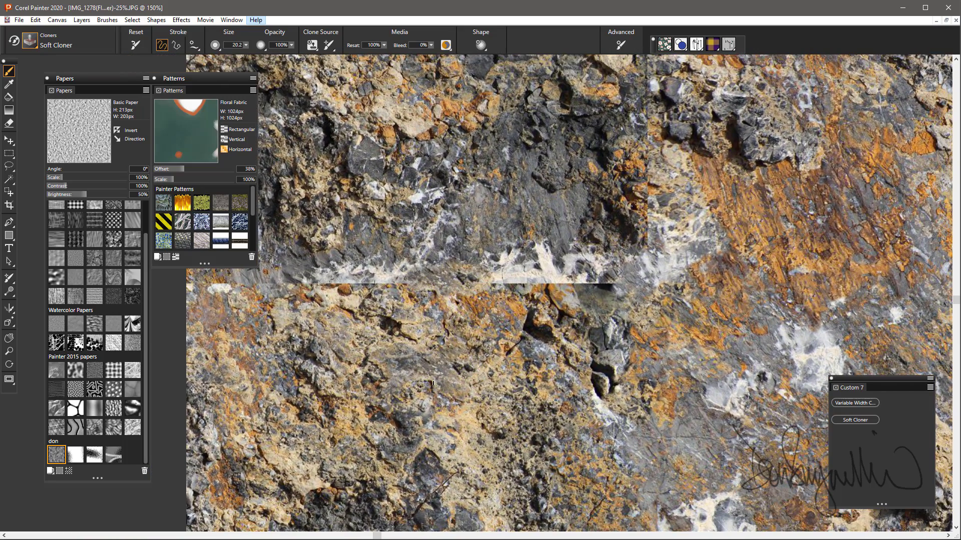
pyautogui.moveTo(433, 384)
pyautogui.mouseDown()
pyautogui.moveTo(456, 407)
pyautogui.moveTo(474, 385)
pyautogui.mouseUp()
pyautogui.moveTo(515, 333)
pyautogui.mouseDown()
pyautogui.moveTo(551, 339)
pyautogui.moveTo(533, 309)
pyautogui.moveTo(545, 333)
pyautogui.mouseUp()
pyautogui.moveTo(540, 230)
pyautogui.mouseDown()
pyautogui.moveTo(539, 244)
pyautogui.moveTo(537, 219)
pyautogui.moveTo(515, 205)
pyautogui.mouseUp()
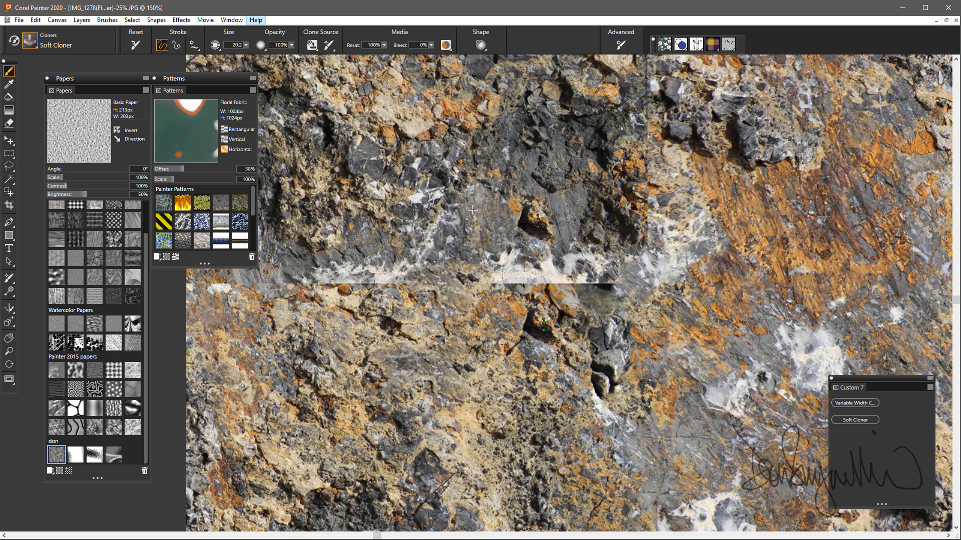
pyautogui.moveTo(520, 214)
pyautogui.mouseDown()
pyautogui.moveTo(525, 237)
pyautogui.moveTo(548, 229)
pyautogui.moveTo(539, 195)
pyautogui.moveTo(525, 202)
pyautogui.moveTo(560, 213)
pyautogui.mouseUp()
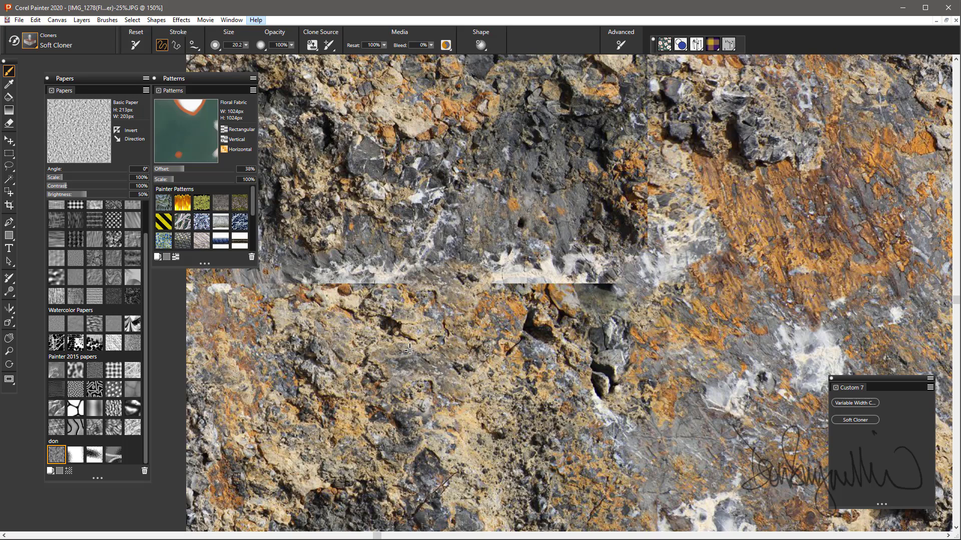
pyautogui.moveTo(523, 288)
pyautogui.mouseDown()
pyautogui.moveTo(493, 288)
pyautogui.moveTo(494, 296)
pyautogui.moveTo(505, 277)
pyautogui.moveTo(499, 257)
pyautogui.moveTo(520, 296)
pyautogui.mouseUp()
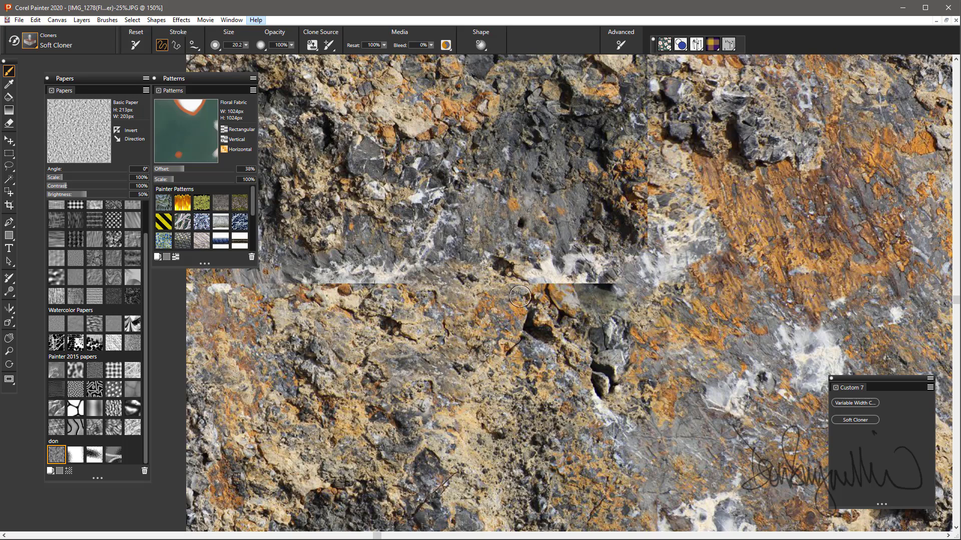
# - Clone rock texture over the dark cavity below the crossing and the horizontal seam just left of it
pyautogui.moveTo(656, 233)
pyautogui.mouseDown()
pyautogui.moveTo(643, 220)
pyautogui.moveTo(625, 245)
pyautogui.moveTo(631, 228)
pyautogui.moveTo(640, 266)
pyautogui.mouseUp()
pyautogui.moveTo(615, 347)
pyautogui.mouseDown()
pyautogui.moveTo(603, 375)
pyautogui.moveTo(618, 400)
pyautogui.mouseUp()
pyautogui.moveTo(680, 335)
pyautogui.mouseDown()
pyautogui.moveTo(660, 320)
pyautogui.moveTo(642, 337)
pyautogui.mouseUp()
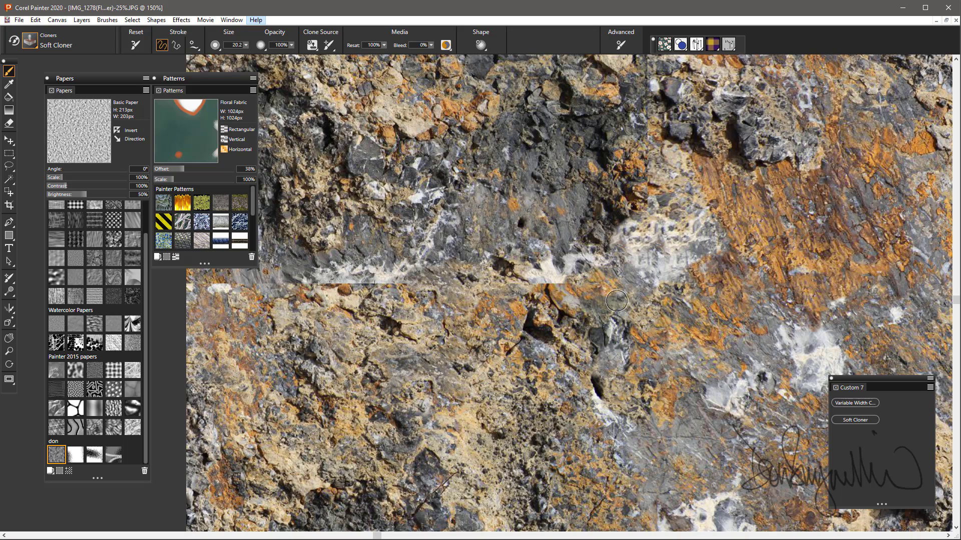
pyautogui.moveTo(616, 301); pyautogui.dragTo(594, 296)
pyautogui.moveTo(624, 265)
pyautogui.mouseDown()
pyautogui.moveTo(586, 279)
pyautogui.moveTo(613, 291)
pyautogui.mouseUp()
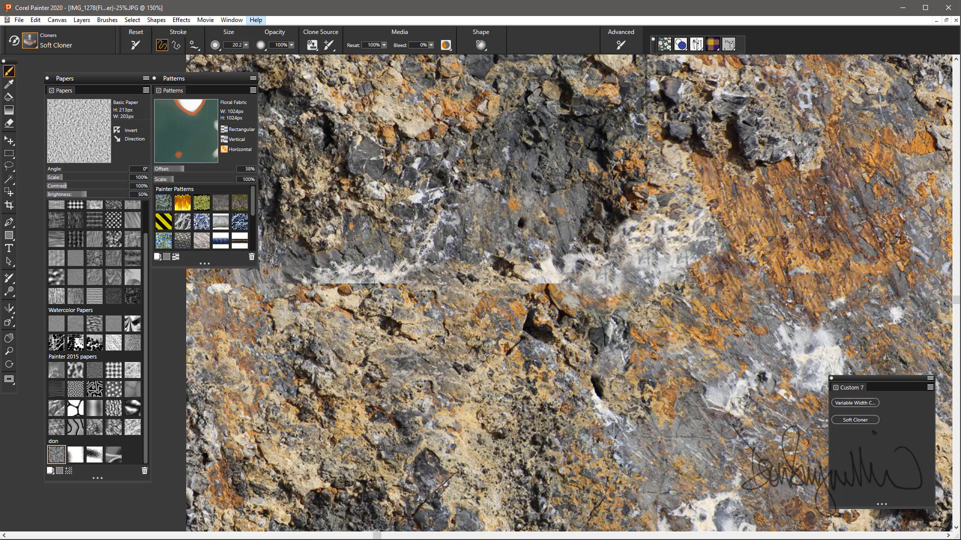
# - Clone rock texture over the horizontal seam left of the crossing, the small dark hole above it and the dark cavity below it
pyautogui.moveTo(377, 278)
pyautogui.mouseDown()
pyautogui.moveTo(400, 285)
pyautogui.moveTo(430, 266)
pyautogui.moveTo(450, 293)
pyautogui.mouseUp()
pyautogui.keyDown('alt'); pyautogui.click(502, 193); pyautogui.keyUp('alt')
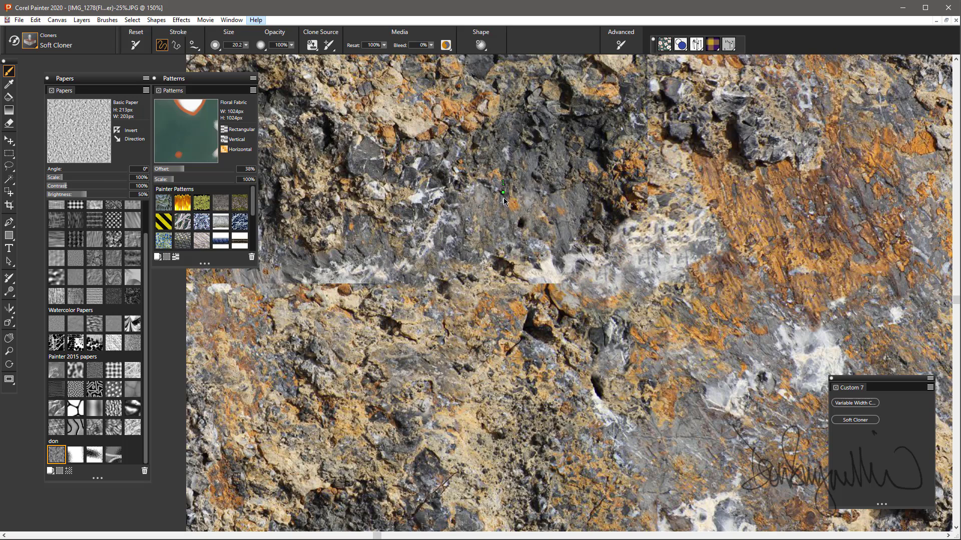
pyautogui.moveTo(521, 224)
pyautogui.mouseDown()
pyautogui.moveTo(502, 261)
pyautogui.moveTo(530, 275)
pyautogui.mouseUp()
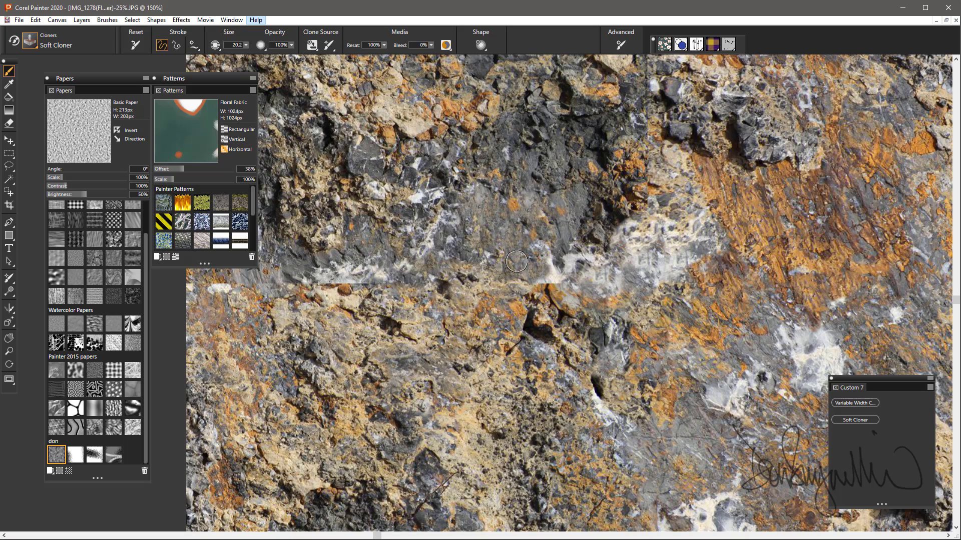
pyautogui.moveTo(474, 424)
pyautogui.mouseDown()
pyautogui.moveTo(463, 443)
pyautogui.moveTo(498, 430)
pyautogui.mouseUp()
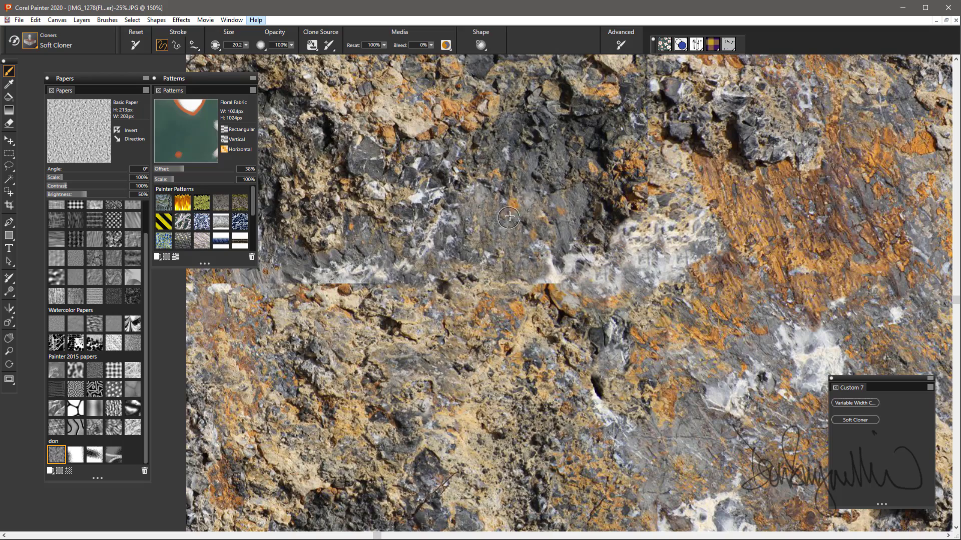
# - Clone brown and grey rock over the remaining white-edged stretch of the horizontal seam just left of the crossing
pyautogui.moveTo(556, 268)
pyautogui.mouseDown()
pyautogui.moveTo(562, 280)
pyautogui.moveTo(544, 285)
pyautogui.moveTo(572, 301)
pyautogui.moveTo(558, 292)
pyautogui.mouseUp()
pyautogui.moveTo(399, 304)
pyautogui.mouseDown()
pyautogui.moveTo(609, 335)
pyautogui.moveTo(554, 316)
pyautogui.moveTo(526, 324)
pyautogui.mouseUp()
pyautogui.moveTo(548, 289)
pyautogui.mouseDown()
pyautogui.moveTo(517, 307)
pyautogui.moveTo(513, 327)
pyautogui.moveTo(502, 311)
pyautogui.mouseUp()
pyautogui.keyDown('alt'); pyautogui.click(593, 262); pyautogui.keyUp('alt')
pyautogui.moveTo(550, 290)
pyautogui.mouseDown()
pyautogui.moveTo(503, 320)
pyautogui.moveTo(522, 297)
pyautogui.mouseUp()
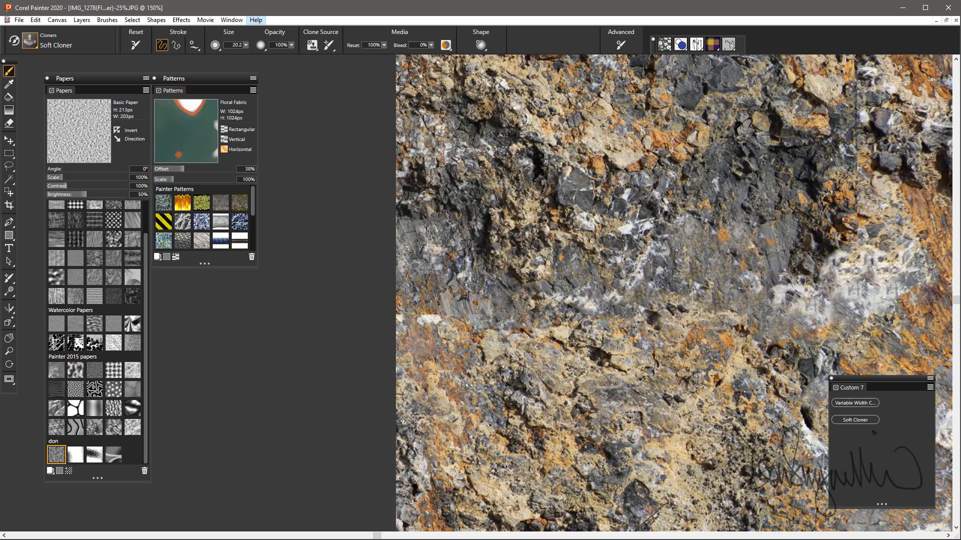
# - Clone orange and brown rock over the far left end of the horizontal seam, covering the small white patch there
pyautogui.moveTo(561, 332); pyautogui.dragTo(548, 308)
pyautogui.moveTo(557, 295)
pyautogui.mouseDown()
pyautogui.moveTo(575, 309)
pyautogui.moveTo(540, 283)
pyautogui.mouseUp()
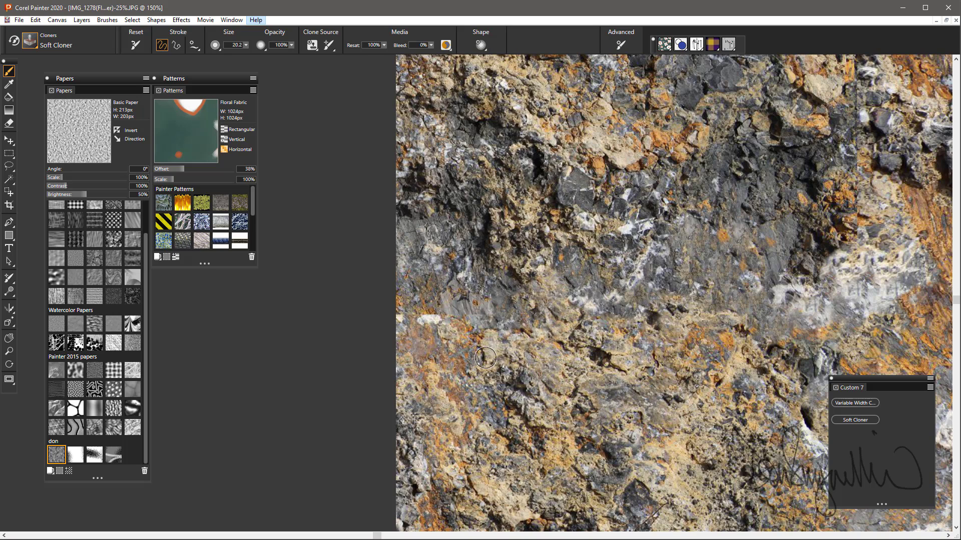
pyautogui.moveTo(443, 315)
pyautogui.mouseDown()
pyautogui.moveTo(426, 316)
pyautogui.moveTo(474, 315)
pyautogui.moveTo(435, 334)
pyautogui.moveTo(397, 321)
pyautogui.mouseUp()
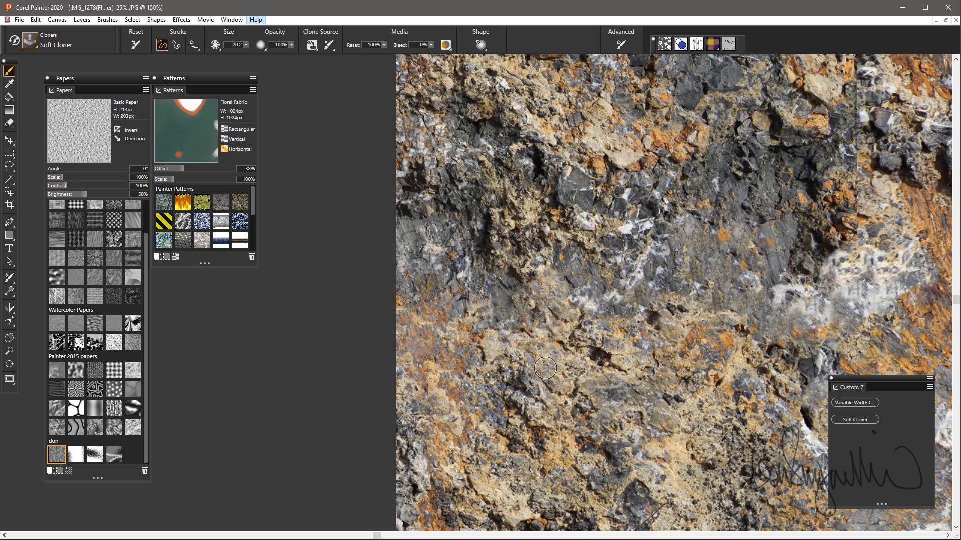
# - Clone over the far right end of the horizontal seam, blending the orange rock into the pale rock and covering most of the white streak
pyautogui.moveTo(646, 363)
pyautogui.mouseDown()
pyautogui.moveTo(421, 390)
pyautogui.moveTo(424, 399)
pyautogui.mouseUp()
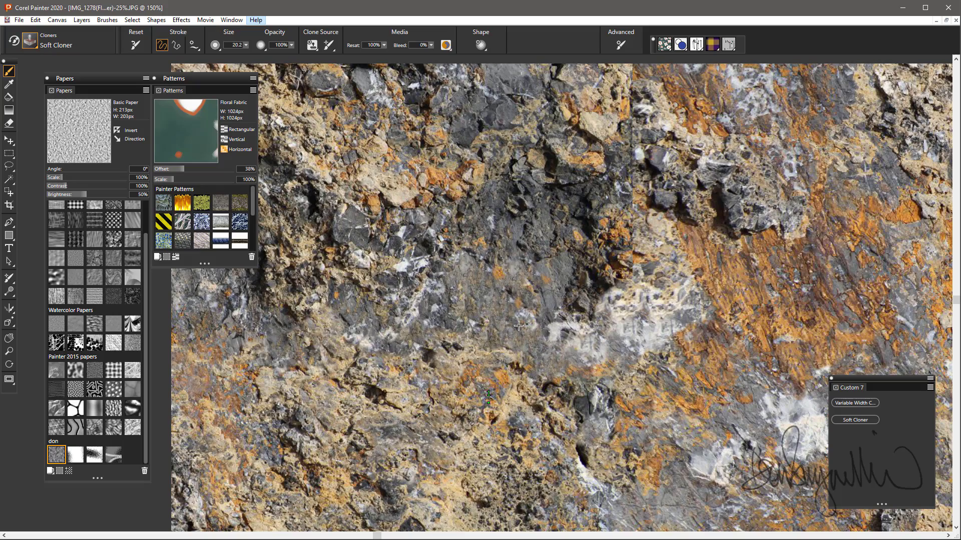
pyautogui.moveTo(715, 271); pyautogui.dragTo(467, 164)
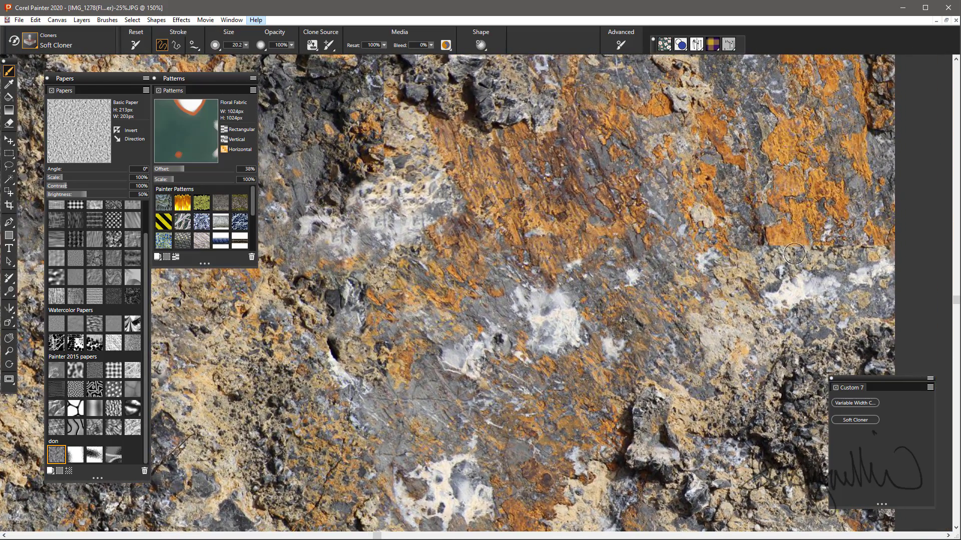
pyautogui.moveTo(794, 254)
pyautogui.mouseDown()
pyautogui.moveTo(781, 244)
pyautogui.moveTo(763, 263)
pyautogui.moveTo(730, 240)
pyautogui.moveTo(800, 245)
pyautogui.moveTo(795, 267)
pyautogui.moveTo(811, 253)
pyautogui.moveTo(877, 245)
pyautogui.moveTo(816, 288)
pyautogui.moveTo(796, 279)
pyautogui.moveTo(799, 290)
pyautogui.moveTo(794, 269)
pyautogui.mouseUp()
pyautogui.keyDown('alt'); pyautogui.click(744, 309); pyautogui.keyUp('alt')
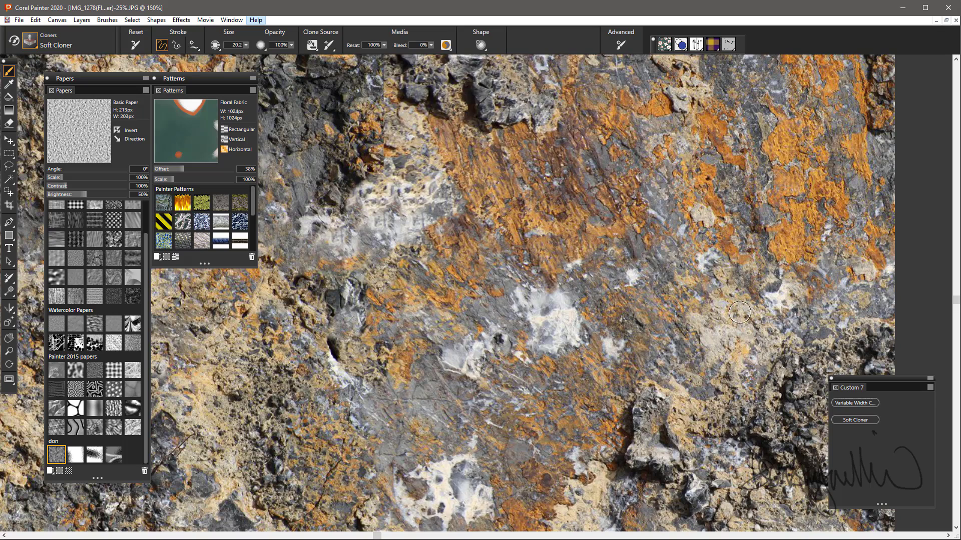
# - Clone pale speckled rock up over the vertical seam above the crossing, covering the dark shadow beside the white patch
pyautogui.moveTo(651, 236); pyautogui.dragTo(632, 389)
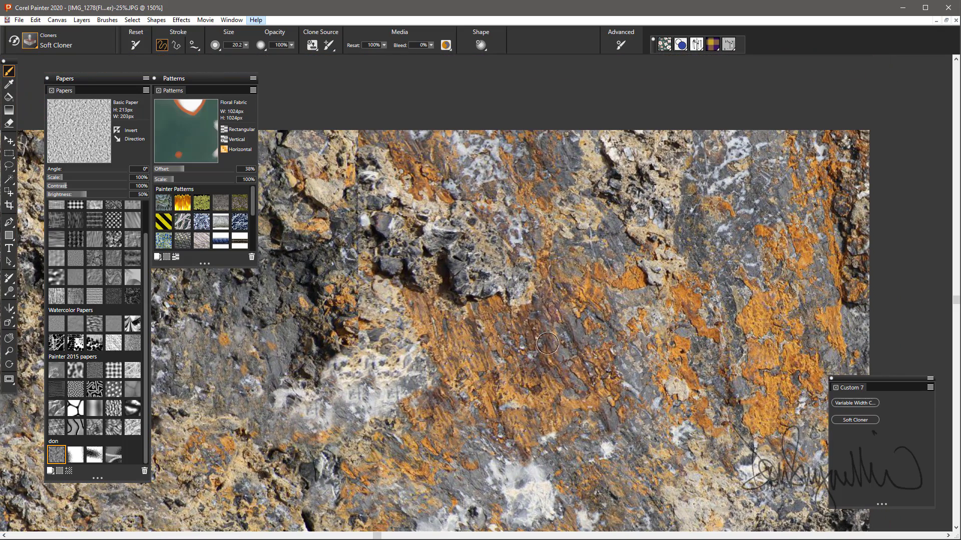
pyautogui.moveTo(498, 353); pyautogui.dragTo(723, 329)
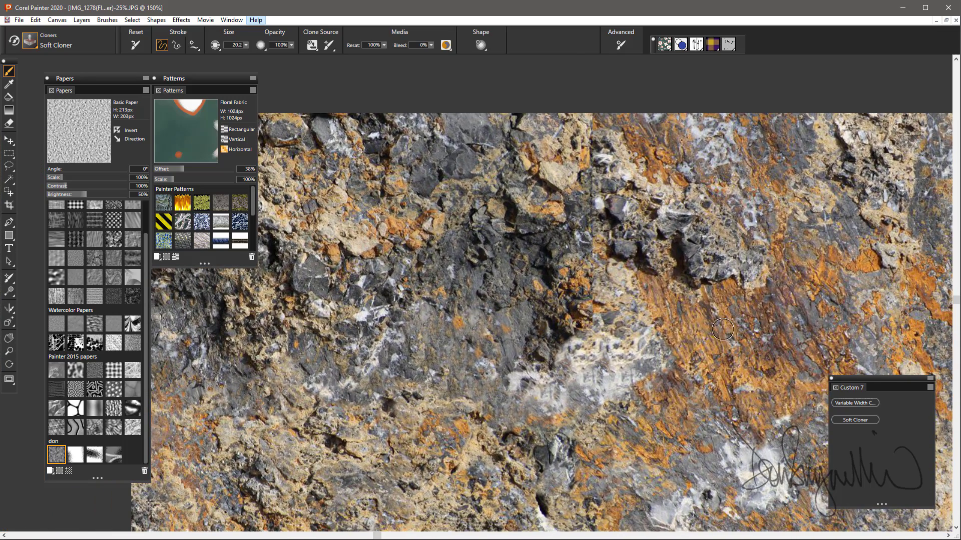
pyautogui.moveTo(588, 323)
pyautogui.mouseDown()
pyautogui.moveTo(583, 265)
pyautogui.moveTo(580, 336)
pyautogui.mouseUp()
pyautogui.keyDown('alt'); pyautogui.click(472, 296); pyautogui.keyUp('alt')
pyautogui.moveTo(547, 251); pyautogui.dragTo(546, 273)
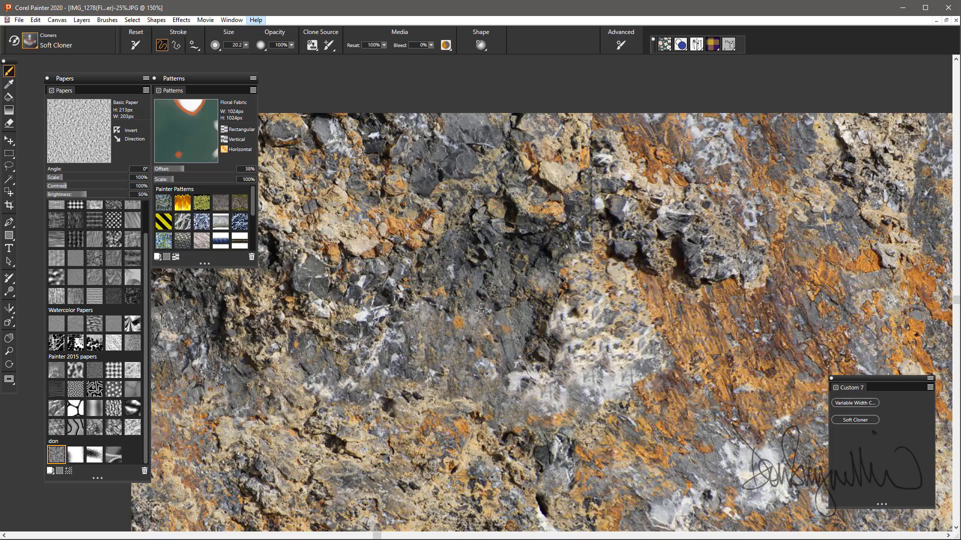
# - Clone orange and grey rock over the dark shadows beneath the protruding grey rock right of the vertical seam
pyautogui.moveTo(475, 300)
pyautogui.mouseDown()
pyautogui.moveTo(607, 256)
pyautogui.moveTo(586, 279)
pyautogui.mouseUp()
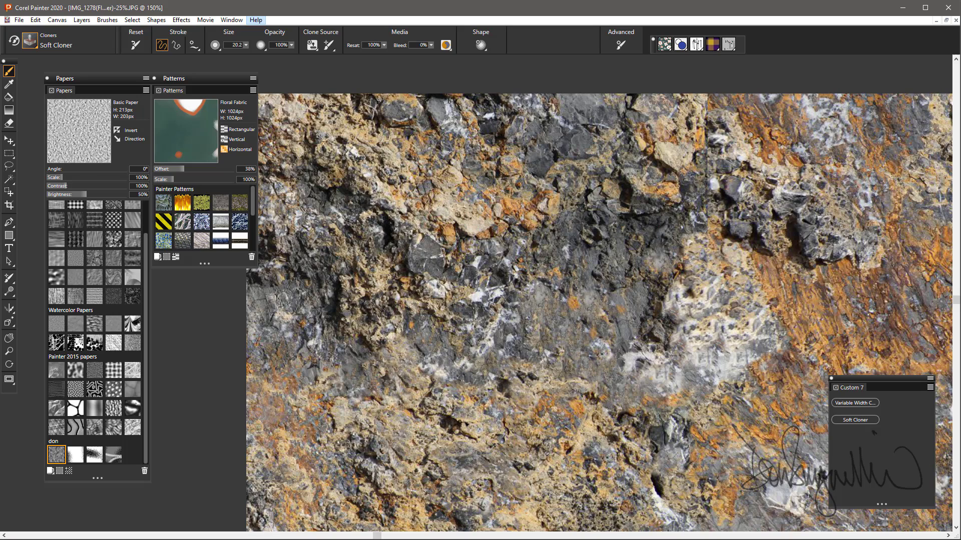
pyautogui.moveTo(573, 347); pyautogui.dragTo(501, 388)
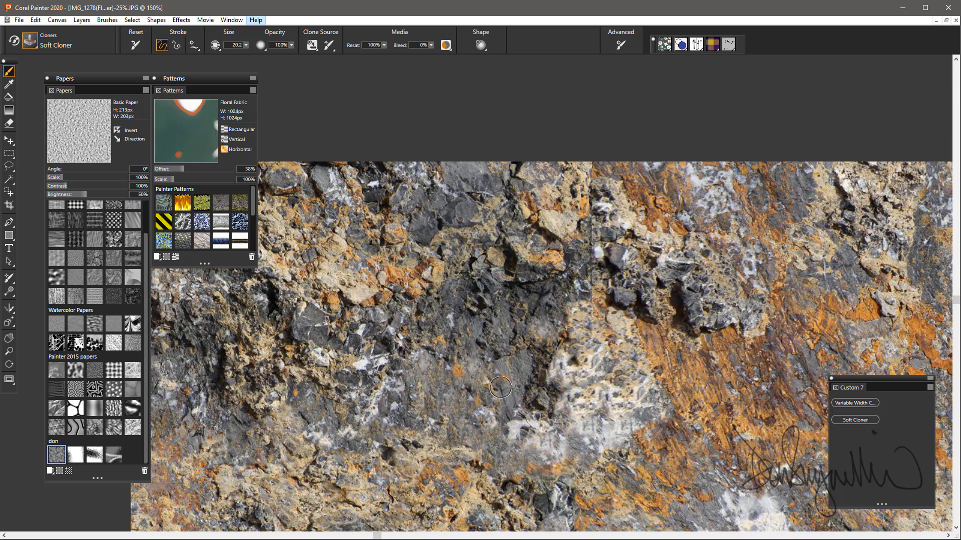
pyautogui.moveTo(649, 320); pyautogui.dragTo(640, 298)
pyautogui.moveTo(688, 323)
pyautogui.mouseDown()
pyautogui.moveTo(681, 302)
pyautogui.moveTo(699, 319)
pyautogui.moveTo(697, 331)
pyautogui.moveTo(727, 324)
pyautogui.mouseUp()
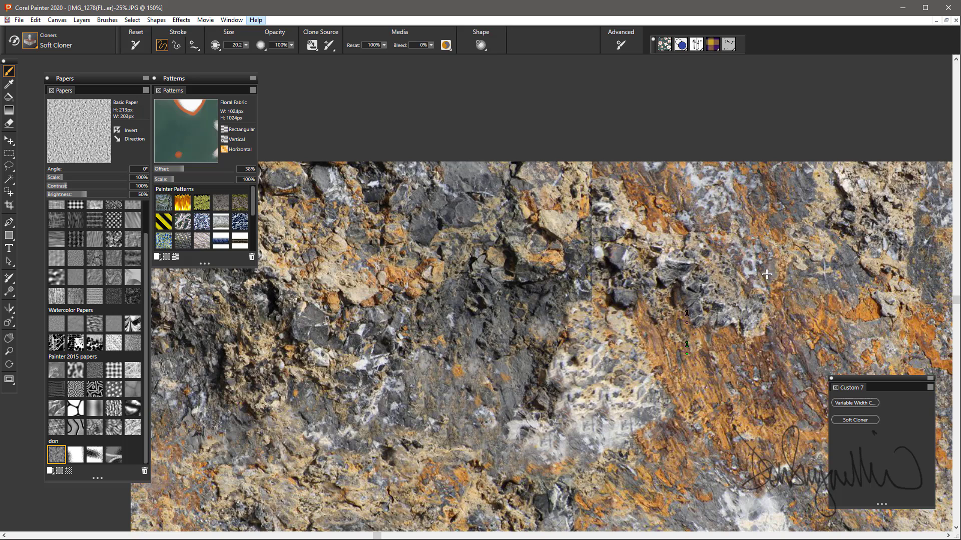
pyautogui.moveTo(636, 296)
pyautogui.mouseDown()
pyautogui.moveTo(615, 304)
pyautogui.moveTo(628, 308)
pyautogui.mouseUp()
# - Clone rock texture over the dark crevices left of the vertical seam and beside the white speckled patch
pyautogui.moveTo(522, 259)
pyautogui.mouseDown()
pyautogui.moveTo(498, 257)
pyautogui.moveTo(523, 316)
pyautogui.mouseUp()
pyautogui.moveTo(567, 345)
pyautogui.mouseDown()
pyautogui.moveTo(546, 371)
pyautogui.moveTo(530, 366)
pyautogui.moveTo(538, 343)
pyautogui.moveTo(558, 369)
pyautogui.moveTo(570, 347)
pyautogui.moveTo(552, 328)
pyautogui.moveTo(587, 333)
pyautogui.mouseUp()
pyautogui.keyDown('alt'); pyautogui.click(626, 395); pyautogui.keyUp('alt')
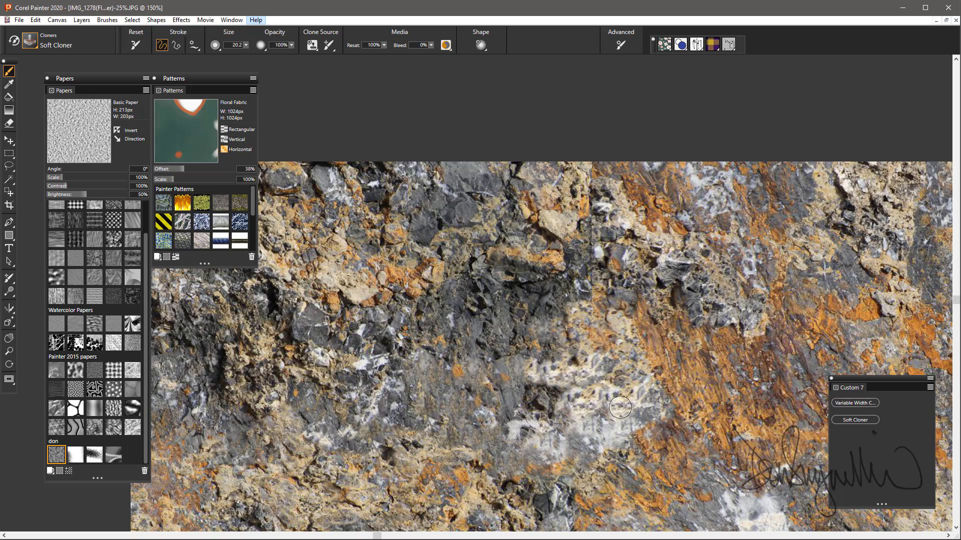
pyautogui.moveTo(599, 392)
pyautogui.mouseDown()
pyautogui.moveTo(581, 345)
pyautogui.moveTo(579, 281)
pyautogui.mouseUp()
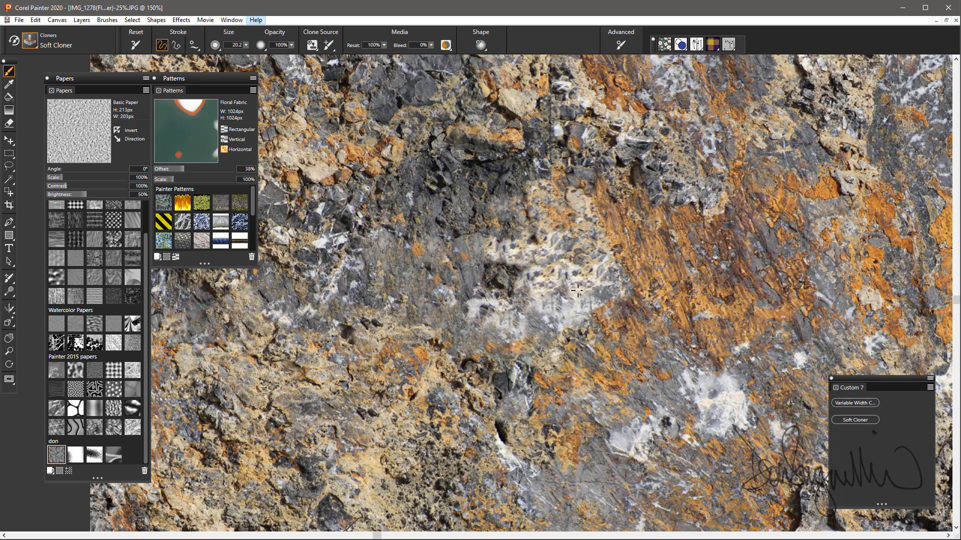
pyautogui.scroll(5, 621, 379)
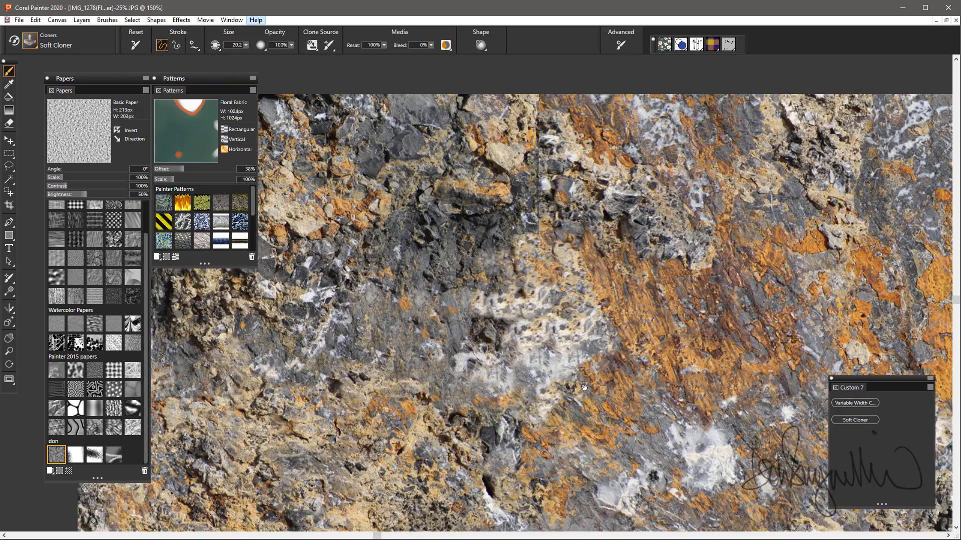
# - Clone mixed orange, grey and tan rock over the upper vertical seam and the ledge and dark rock beside it
pyautogui.moveTo(564, 224)
pyautogui.mouseDown()
pyautogui.moveTo(551, 232)
pyautogui.moveTo(534, 214)
pyautogui.moveTo(542, 194)
pyautogui.moveTo(531, 235)
pyautogui.moveTo(557, 249)
pyautogui.mouseUp()
pyautogui.moveTo(574, 286)
pyautogui.mouseDown()
pyautogui.moveTo(529, 268)
pyautogui.moveTo(542, 284)
pyautogui.moveTo(495, 257)
pyautogui.mouseUp()
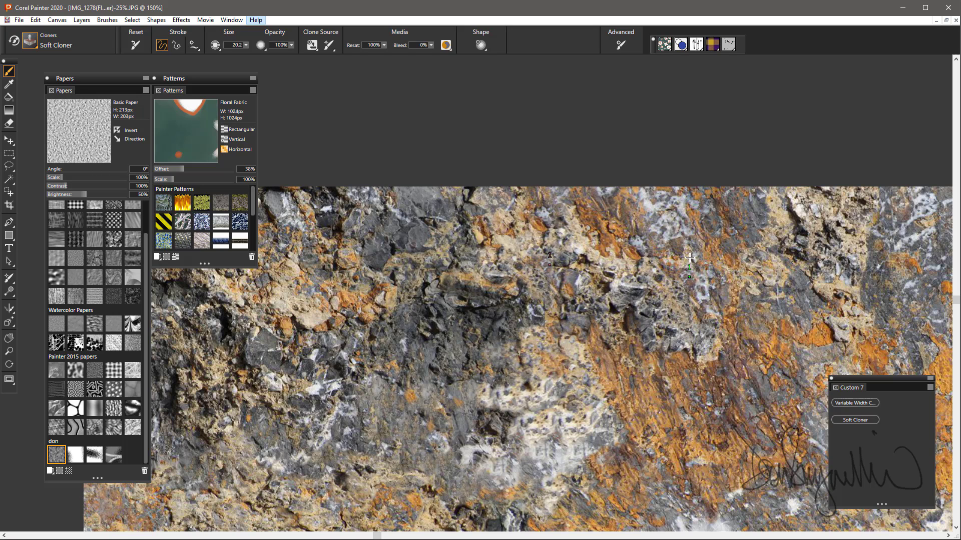
pyautogui.moveTo(572, 325)
pyautogui.mouseDown()
pyautogui.moveTo(498, 278)
pyautogui.moveTo(528, 315)
pyautogui.mouseUp()
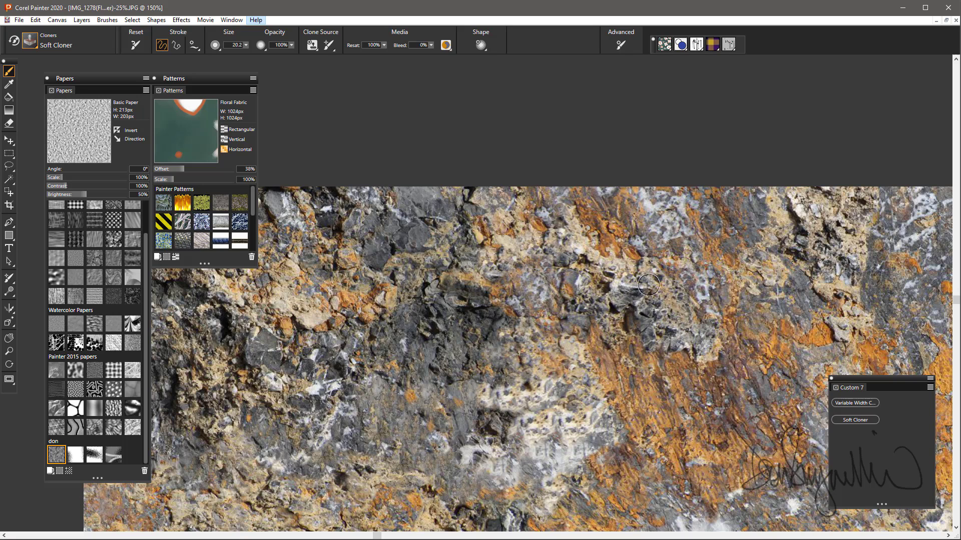
pyautogui.moveTo(534, 328)
pyautogui.mouseDown()
pyautogui.moveTo(483, 318)
pyautogui.moveTo(470, 301)
pyautogui.moveTo(481, 338)
pyautogui.mouseUp()
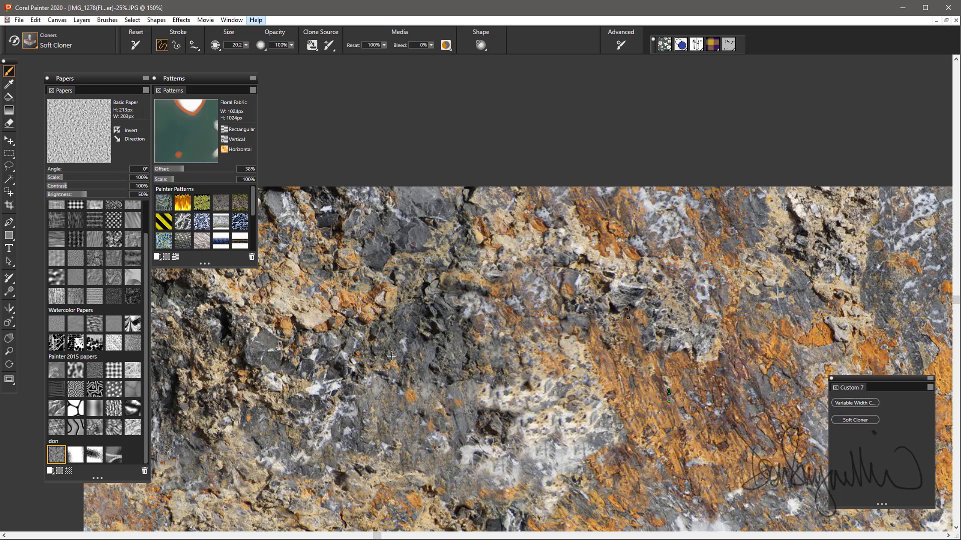
pyautogui.moveTo(479, 248); pyautogui.dragTo(465, 259)
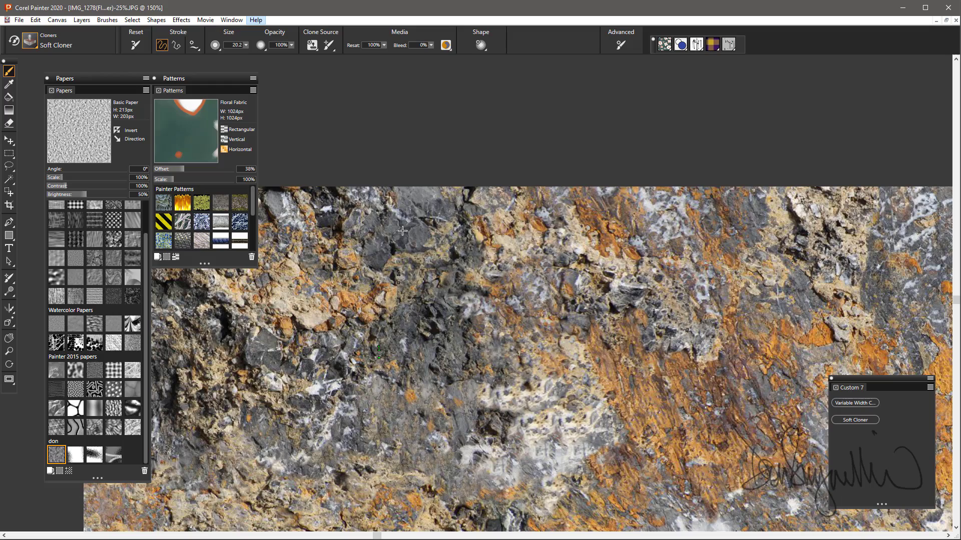
# - Clone rock texture over the dark grey rock and the narrow dark slit below the white speckled patch
pyautogui.moveTo(522, 418); pyautogui.dragTo(490, 201)
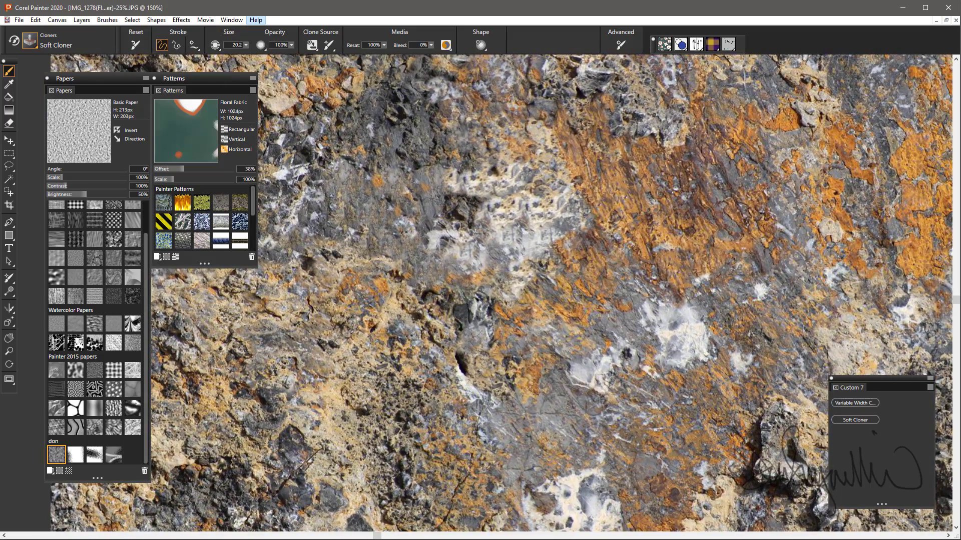
pyautogui.moveTo(478, 300)
pyautogui.mouseDown()
pyautogui.moveTo(466, 331)
pyautogui.moveTo(426, 299)
pyautogui.moveTo(471, 312)
pyautogui.moveTo(483, 300)
pyautogui.moveTo(490, 314)
pyautogui.moveTo(491, 275)
pyautogui.moveTo(488, 323)
pyautogui.moveTo(465, 319)
pyautogui.mouseUp()
pyautogui.keyDown('alt'); pyautogui.click(509, 246); pyautogui.keyUp('alt')
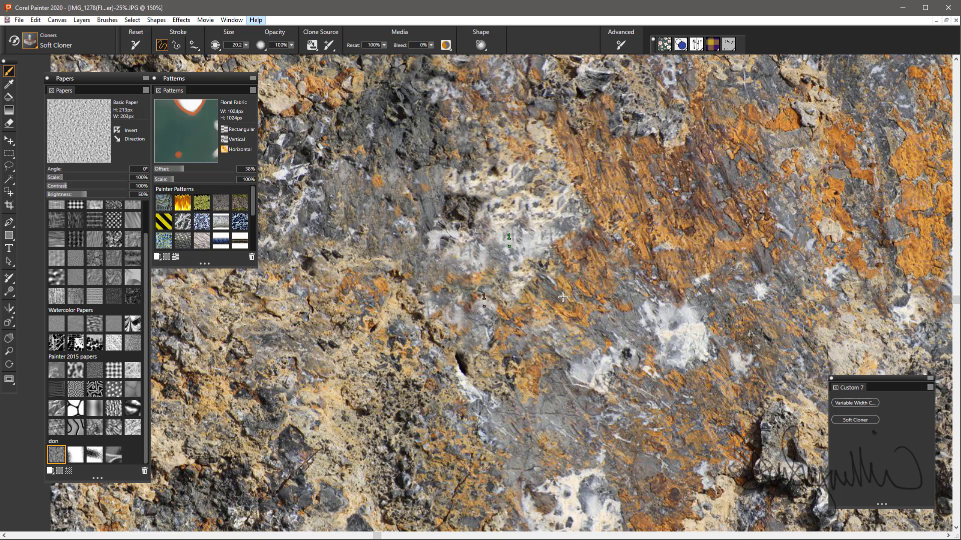
pyautogui.moveTo(465, 374); pyautogui.dragTo(445, 358)
pyautogui.keyDown('alt'); pyautogui.click(659, 344); pyautogui.keyUp('alt')
pyautogui.moveTo(514, 282); pyautogui.dragTo(524, 308)
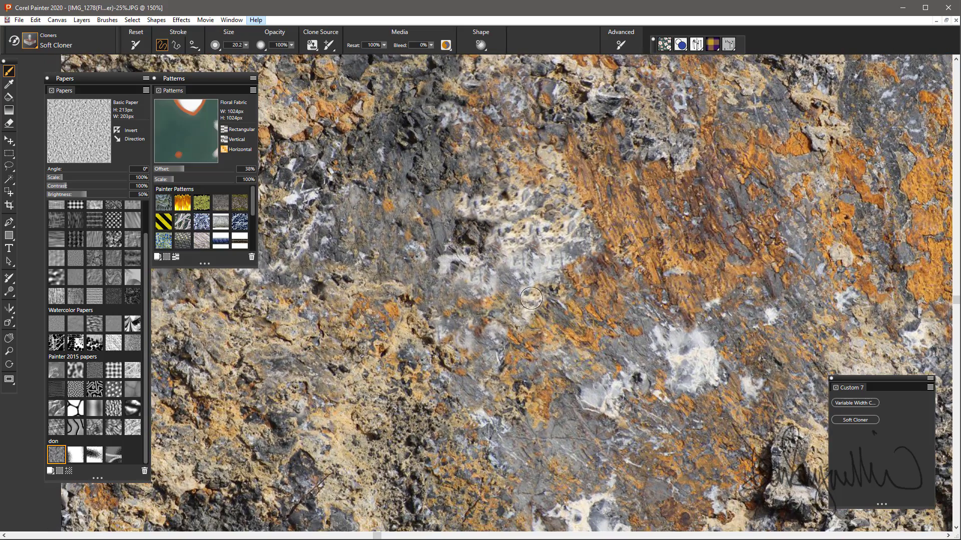
# - Shift the wrapped rock pattern across the canvas so that its outer edges fall inside the image
pyautogui.hotkey('ctrl', '-')
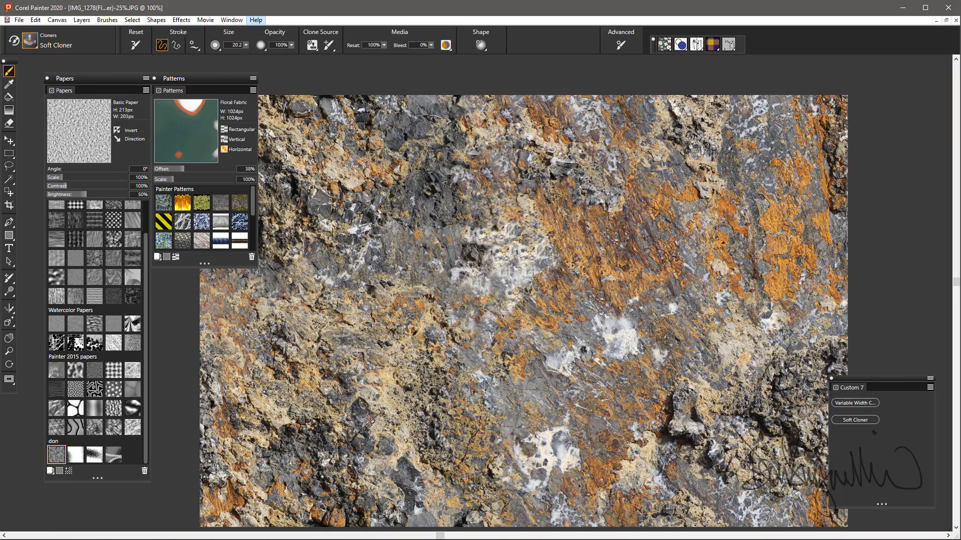
pyautogui.moveTo(485, 335)
pyautogui.mouseDown()
pyautogui.moveTo(520, 293)
pyautogui.moveTo(564, 293)
pyautogui.moveTo(493, 297)
pyautogui.moveTo(492, 317)
pyautogui.moveTo(512, 315)
pyautogui.mouseUp()
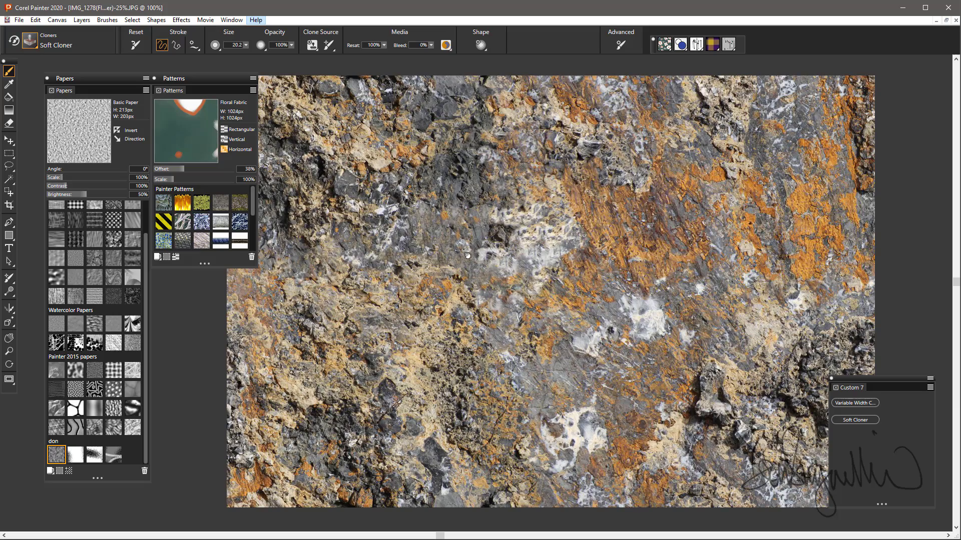
pyautogui.moveTo(446, 234)
pyautogui.mouseDown()
pyautogui.moveTo(580, 346)
pyautogui.moveTo(532, 329)
pyautogui.moveTo(656, 337)
pyautogui.moveTo(677, 264)
pyautogui.moveTo(595, 288)
pyautogui.moveTo(501, 252)
pyautogui.moveTo(504, 241)
pyautogui.mouseUp()
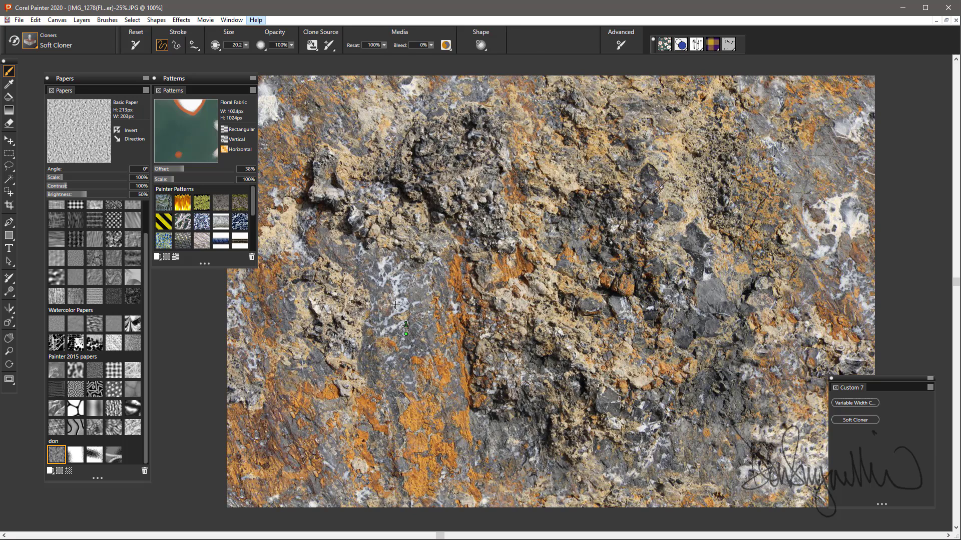
# - Clone surrounding texture over the protruding rock at the upper left, the orange stones near the centre and the dark crevice between them
pyautogui.moveTo(327, 197)
pyautogui.mouseDown()
pyautogui.moveTo(316, 189)
pyautogui.moveTo(301, 200)
pyautogui.moveTo(334, 206)
pyautogui.moveTo(301, 180)
pyautogui.moveTo(326, 152)
pyautogui.mouseUp()
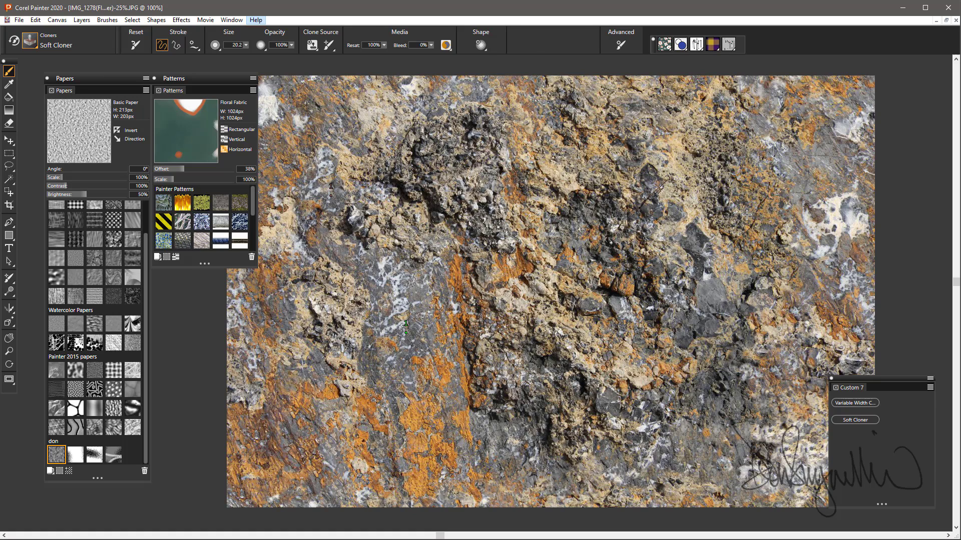
pyautogui.moveTo(670, 255)
pyautogui.mouseDown()
pyautogui.moveTo(641, 292)
pyautogui.moveTo(602, 278)
pyautogui.moveTo(655, 313)
pyautogui.mouseUp()
pyautogui.moveTo(662, 229)
pyautogui.mouseDown()
pyautogui.moveTo(629, 202)
pyautogui.moveTo(644, 233)
pyautogui.mouseUp()
pyautogui.moveTo(421, 218)
pyautogui.mouseDown()
pyautogui.moveTo(436, 203)
pyautogui.moveTo(407, 171)
pyautogui.moveTo(438, 186)
pyautogui.moveTo(434, 227)
pyautogui.moveTo(461, 227)
pyautogui.mouseUp()
# - Clone over the hard edge beside the orange band and the dark spots in the lower right rock area
pyautogui.press('alt')
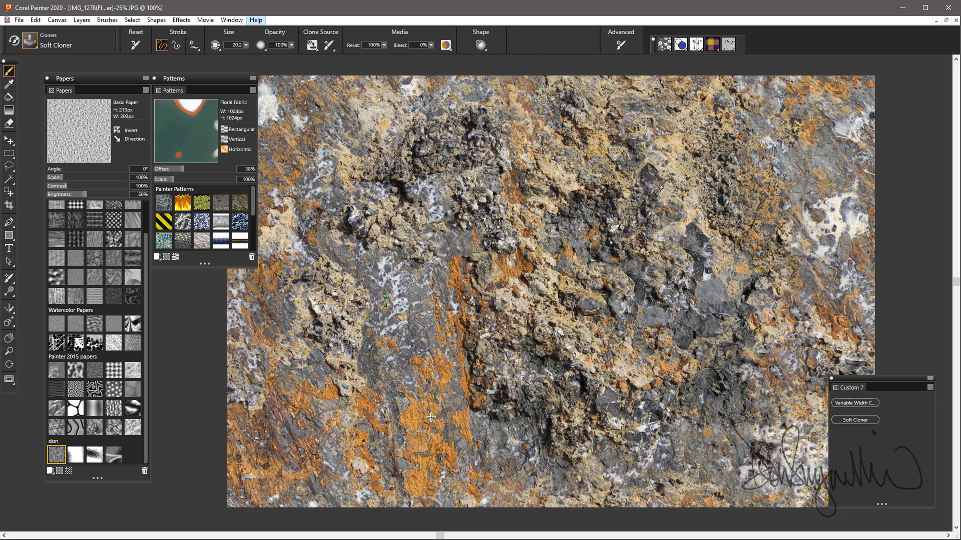
pyautogui.moveTo(485, 421)
pyautogui.mouseDown()
pyautogui.moveTo(473, 404)
pyautogui.moveTo(487, 378)
pyautogui.mouseUp()
pyautogui.press('alt')
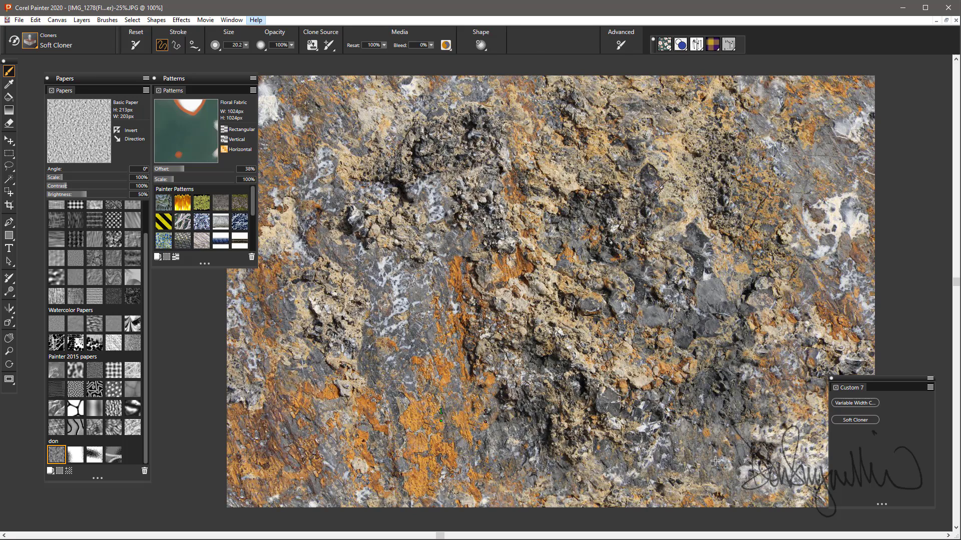
pyautogui.keyDown('alt'); pyautogui.click(713, 448); pyautogui.keyUp('alt')
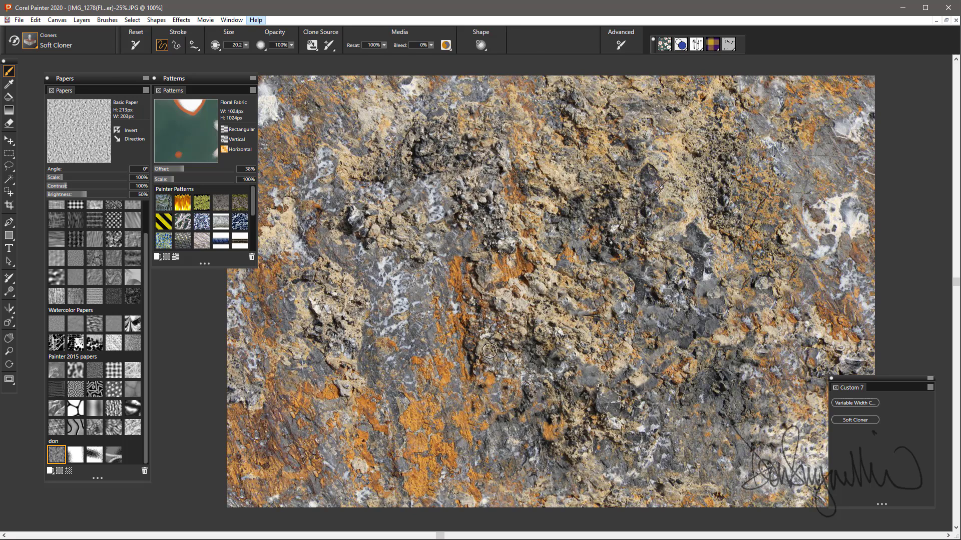
# - Select the whole image and capture it as a paper named rock with a crossfade of 0
pyautogui.hotkey('ctrl', 'a')
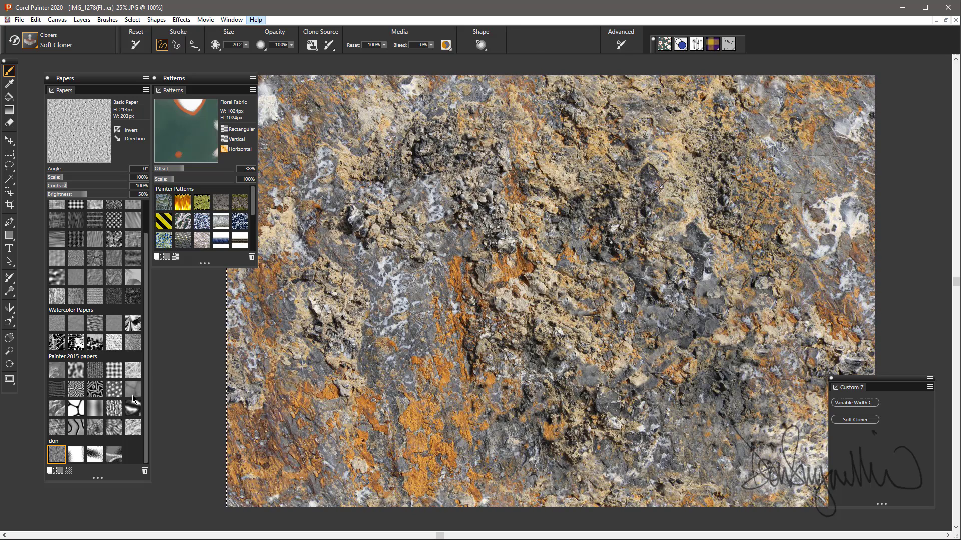
pyautogui.click(60, 471)
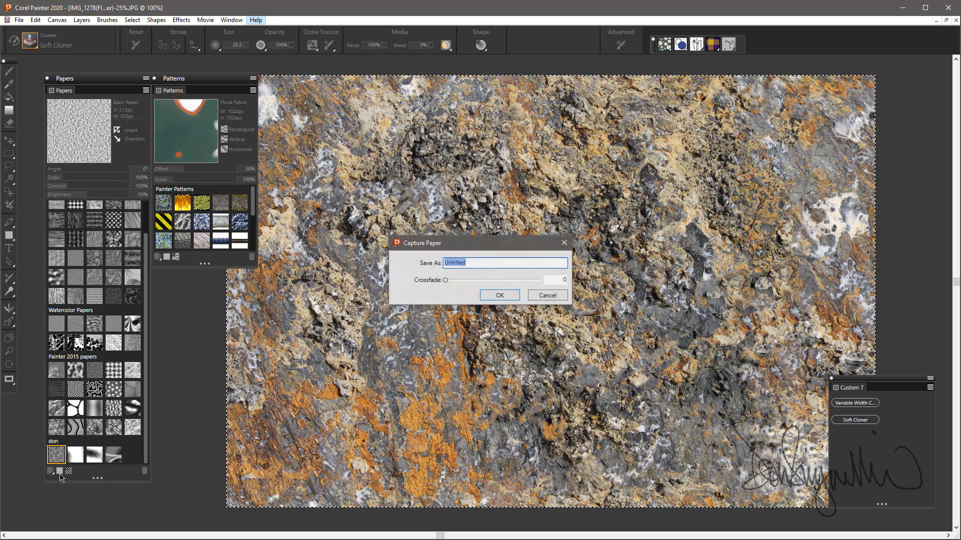
pyautogui.click(499, 296)
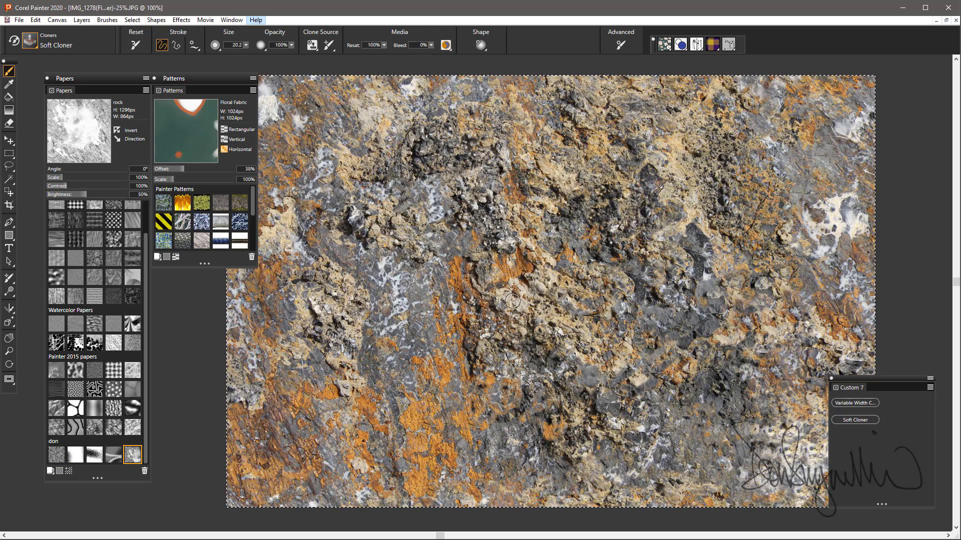